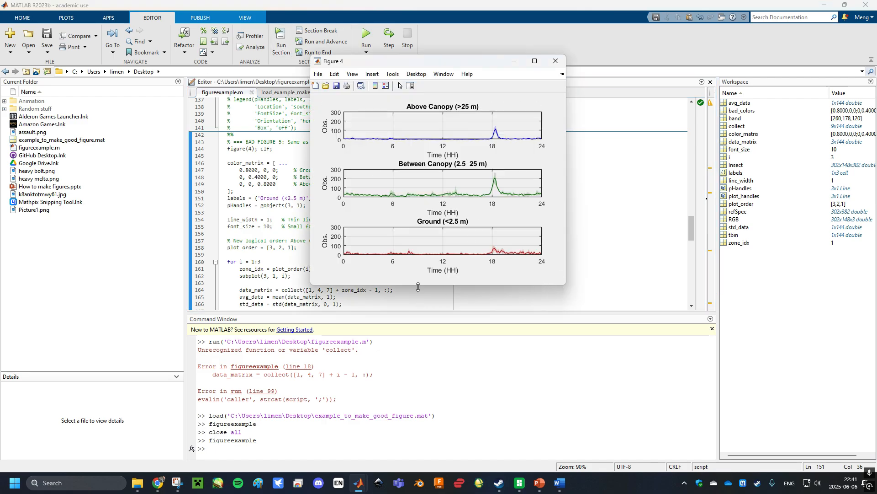
Resize the Figure 4 window to a tall, narrow shape so its three stacked subplots are stretched vertically.
{"action": "left_click_drag", "start_coordinate": [419, 285], "coordinate": [461, 457]}
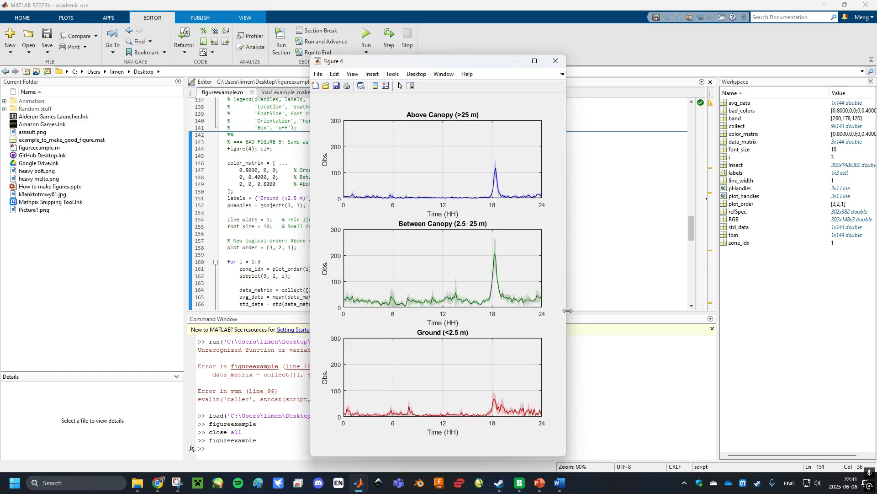
{"action": "left_click_drag", "start_coordinate": [568, 311], "coordinate": [491, 321]}
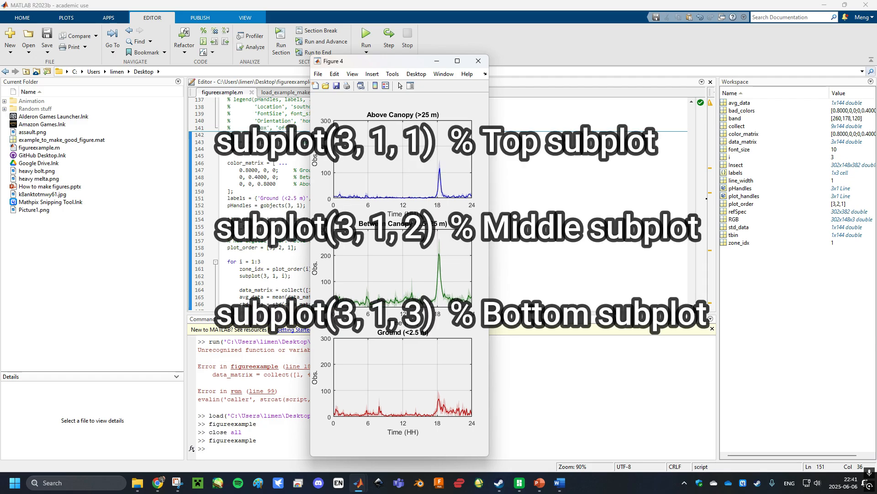
{"action": "left_click_drag", "start_coordinate": [491, 322], "coordinate": [487, 322]}
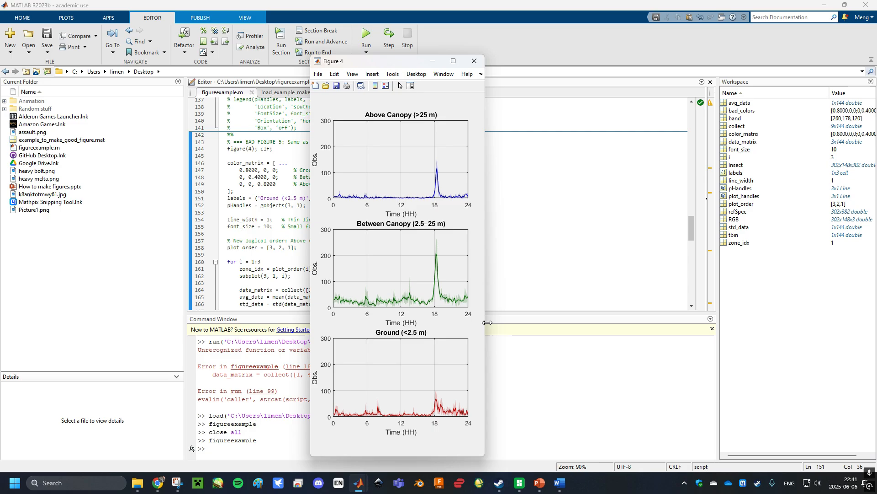
Copy Figure 4 from MATLAB, switch to PowerPoint and paste it onto slide 2 of the How to make figures presentation.
{"action": "left_click", "coordinate": [367, 44]}
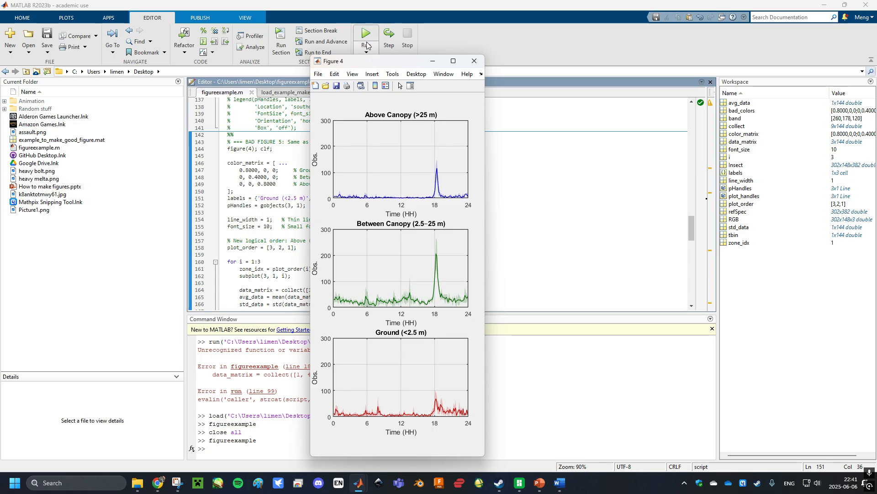
{"action": "left_click", "coordinate": [334, 75]}
{"action": "left_click", "coordinate": [380, 169]}
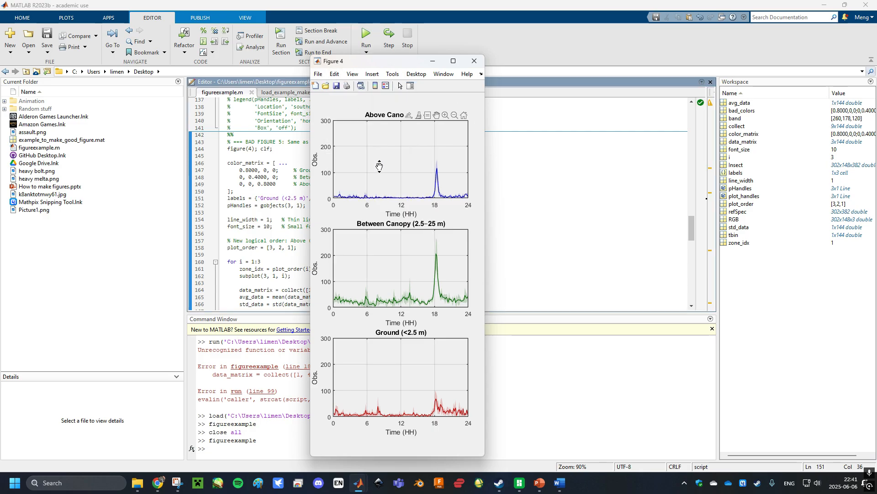
{"action": "mouse_move", "coordinate": [540, 482]}
{"action": "left_click", "coordinate": [462, 432]}
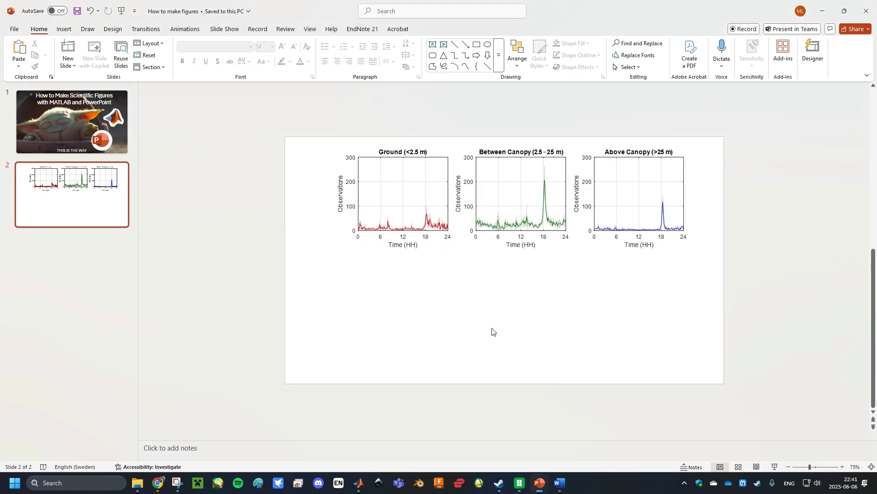
{"action": "key", "text": "ctrl+v"}
Separate the overlapping pictures by moving the stacked plots to the slide's left side and the horizontal three-plot row to its upper right.
{"action": "left_click_drag", "start_coordinate": [499, 316], "coordinate": [359, 315]}
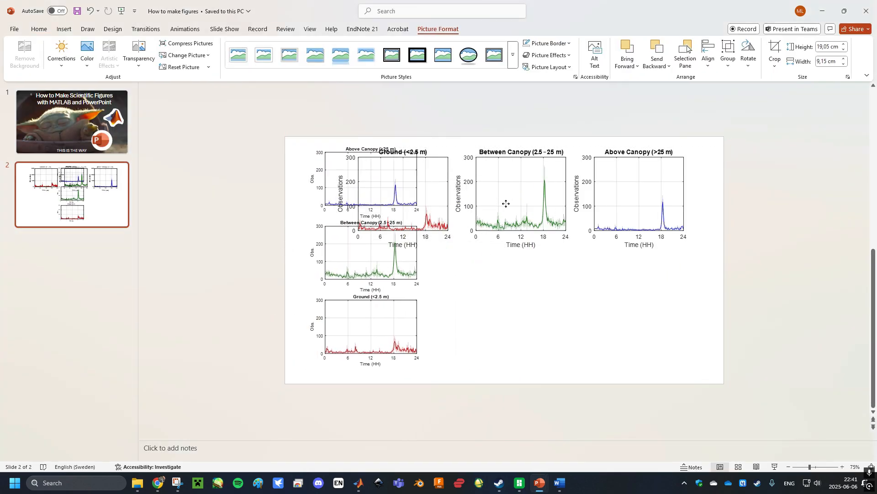
{"action": "left_click_drag", "start_coordinate": [503, 201], "coordinate": [591, 199]}
{"action": "left_click_drag", "start_coordinate": [353, 234], "coordinate": [345, 233]}
{"action": "mouse_move", "coordinate": [542, 228]}
{"action": "left_mouse_down"}
{"action": "mouse_move", "coordinate": [554, 229]}
{"action": "mouse_move", "coordinate": [548, 224]}
{"action": "left_mouse_up"}
{"action": "left_click_drag", "start_coordinate": [386, 297], "coordinate": [393, 299]}
{"action": "left_click_drag", "start_coordinate": [595, 198], "coordinate": [577, 151]}
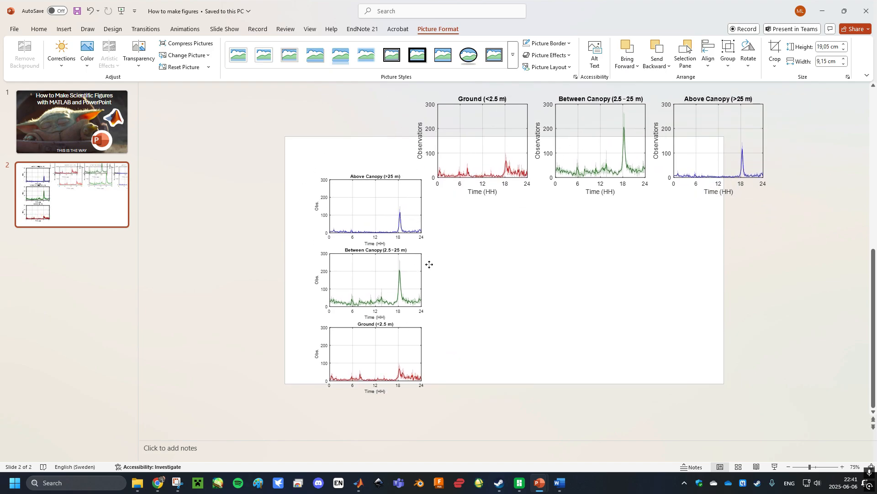
Shrink the horizontal three-plot picture to about 27.41 by 6.61 cm at the slide's top edge and move the stacked plots below its right end.
{"action": "left_click_drag", "start_coordinate": [408, 231], "coordinate": [672, 283]}
{"action": "left_click_drag", "start_coordinate": [594, 151], "coordinate": [496, 156]}
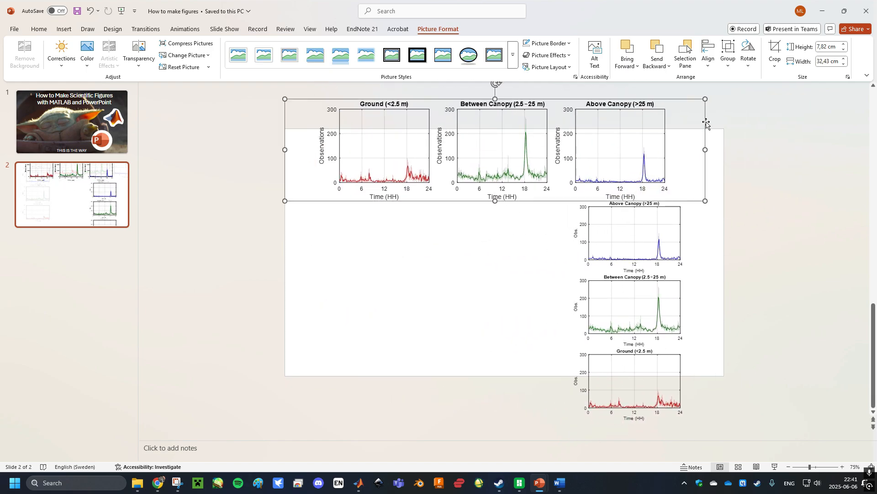
{"action": "left_click_drag", "start_coordinate": [706, 97], "coordinate": [639, 114]}
{"action": "left_click_drag", "start_coordinate": [548, 151], "coordinate": [578, 128]}
{"action": "mouse_move", "coordinate": [638, 308]}
{"action": "left_mouse_down"}
{"action": "mouse_move", "coordinate": [652, 267]}
{"action": "mouse_move", "coordinate": [633, 298]}
{"action": "left_mouse_up"}
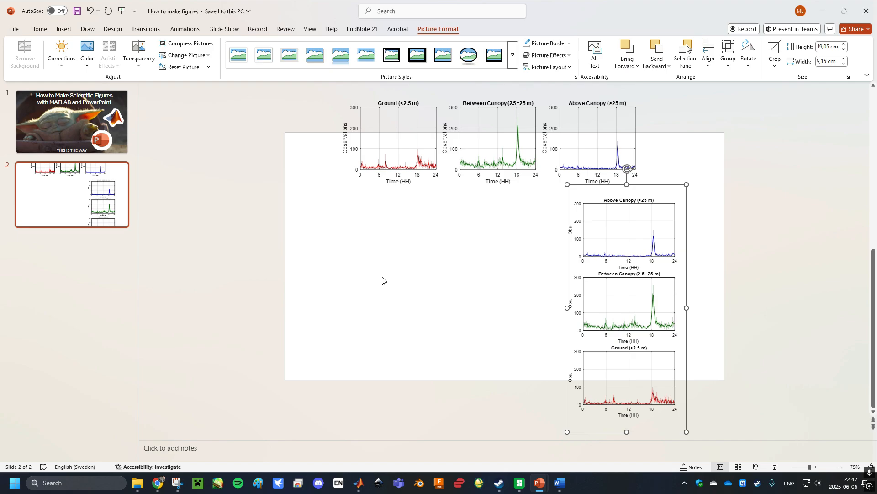
Paste the finished composite figure with the tree illustration beside the plots for comparison, and delete it again.
{"action": "key", "text": "ctrl+v"}
{"action": "left_click_drag", "start_coordinate": [558, 317], "coordinate": [338, 286]}
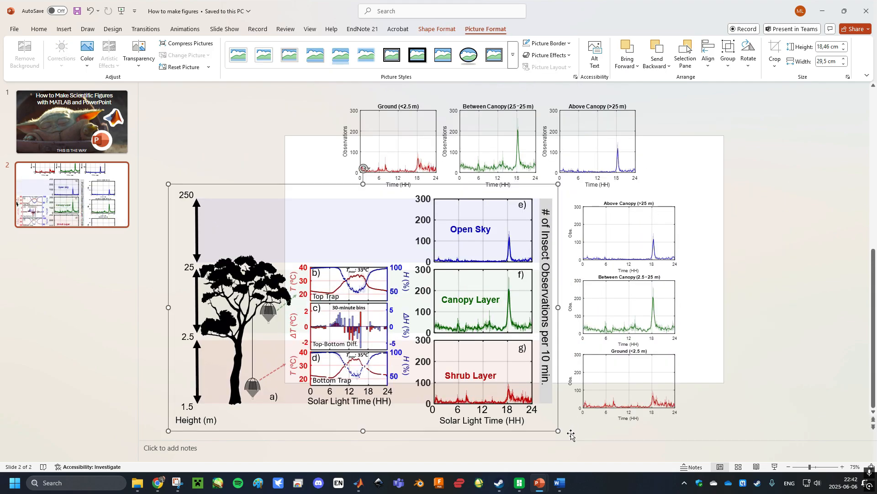
{"action": "left_click", "coordinate": [760, 379]}
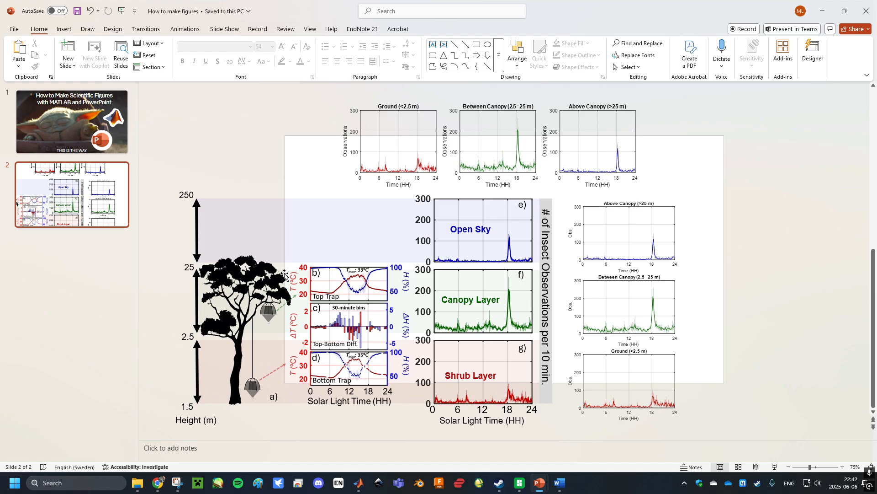
{"action": "left_click", "coordinate": [215, 310]}
{"action": "key", "text": "Delete"}
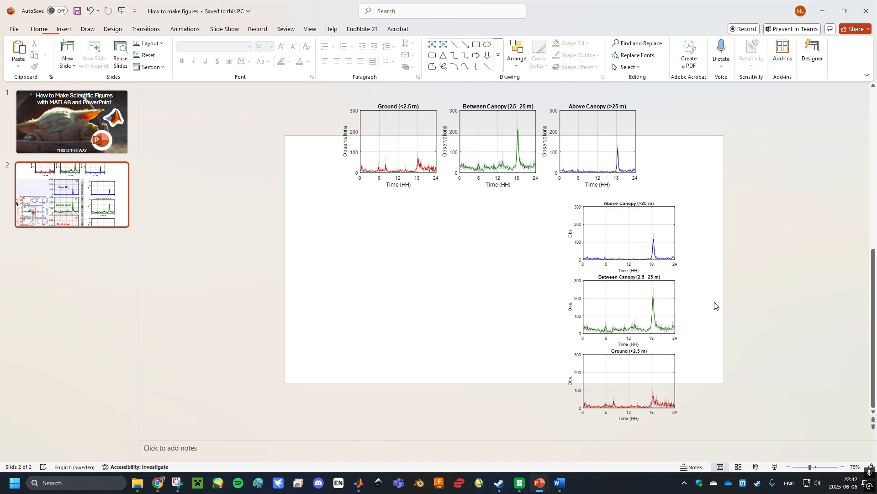
Arrange the pictures with the stacked plots along the slide's left side and the horizontal three-plot row at its upper right.
{"action": "left_click_drag", "start_coordinate": [635, 284], "coordinate": [342, 274]}
{"action": "left_click", "coordinate": [577, 157]}
{"action": "left_click_drag", "start_coordinate": [577, 156], "coordinate": [656, 235]}
{"action": "left_click_drag", "start_coordinate": [363, 274], "coordinate": [391, 238]}
{"action": "left_click_drag", "start_coordinate": [503, 228], "coordinate": [510, 202]}
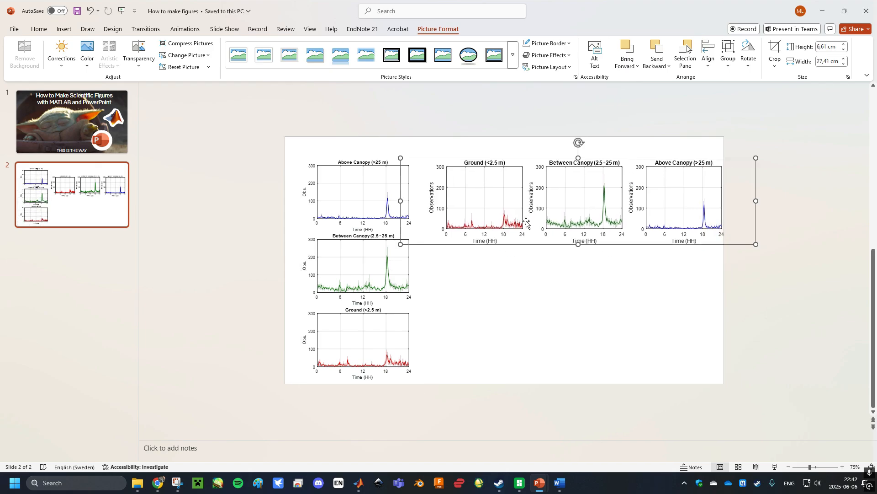
{"action": "left_click", "coordinate": [588, 334]}
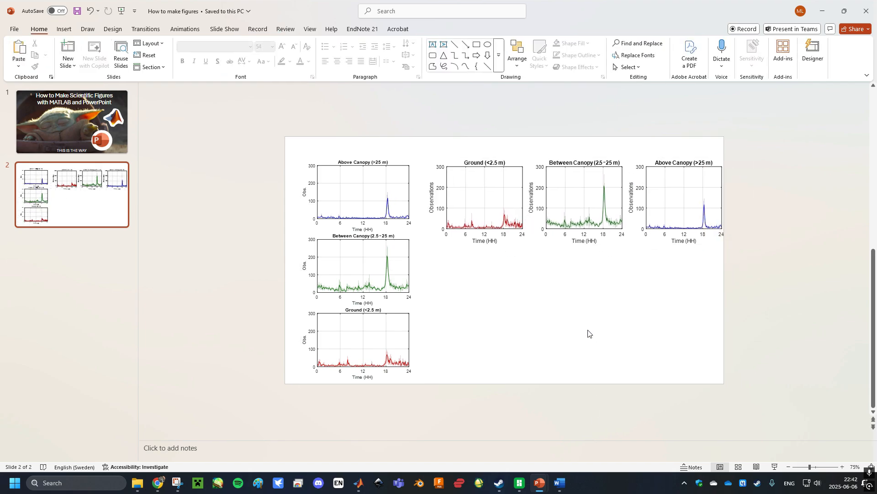
{"action": "scroll", "coordinate": [508, 335], "scroll_direction": "up", "scroll_amount": 3, "text": "ctrl"}
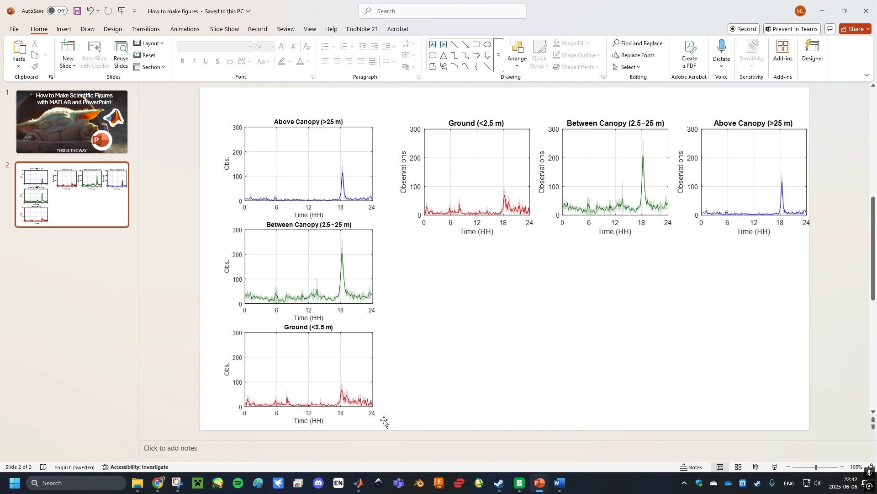
Switch to the MATLAB Figure 5 window and resize it to a tall, narrow shape.
{"action": "mouse_move", "coordinate": [359, 483]}
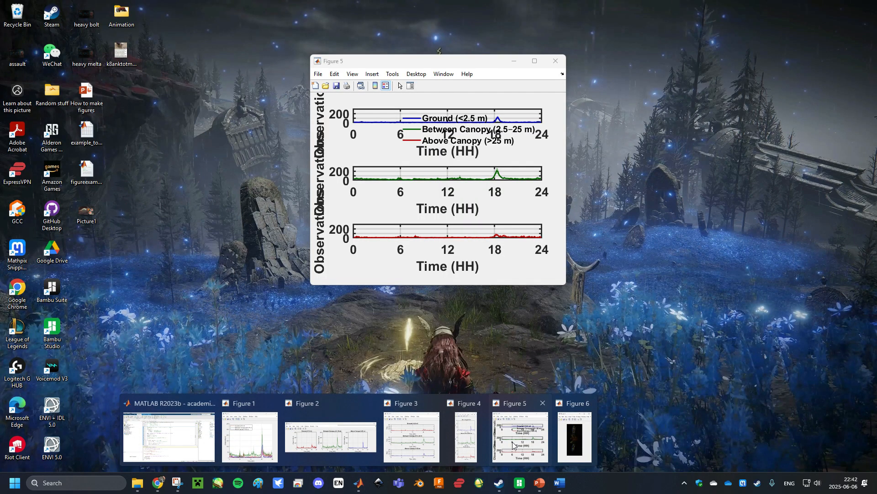
{"action": "left_click", "coordinate": [514, 444]}
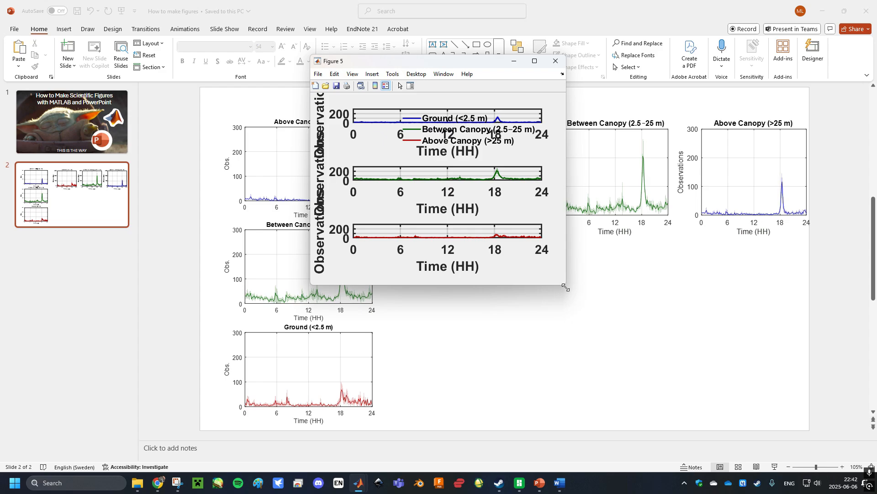
{"action": "left_click_drag", "start_coordinate": [566, 287], "coordinate": [526, 468]}
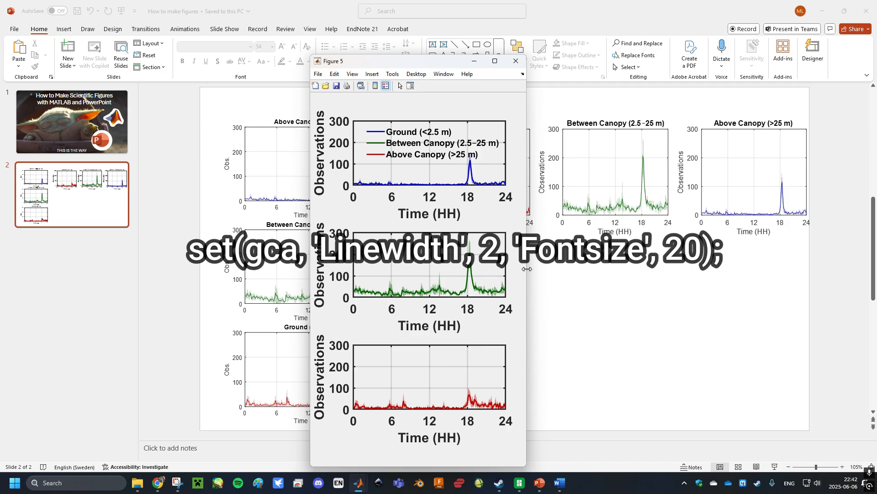
{"action": "left_click_drag", "start_coordinate": [527, 269], "coordinate": [499, 270]}
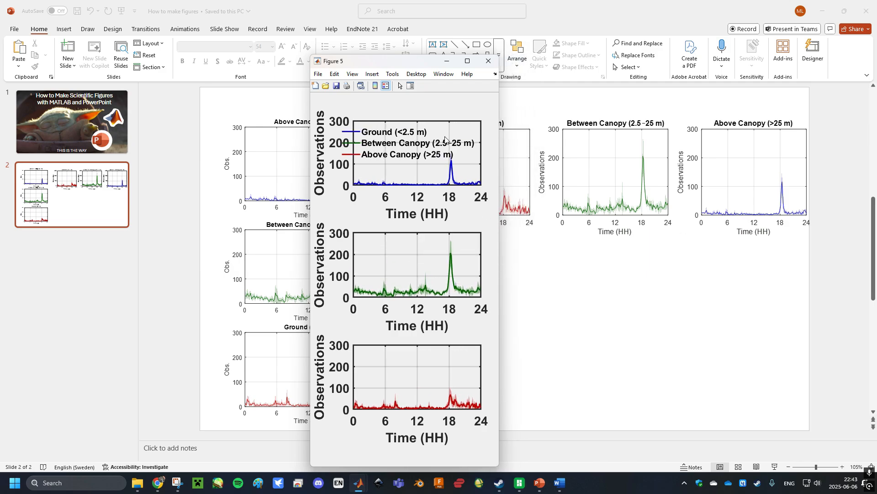
Shift the legend in Figure 5's top subplot, and remove the legend from the figure.
{"action": "mouse_move", "coordinate": [402, 148]}
{"action": "left_mouse_down"}
{"action": "mouse_move", "coordinate": [399, 132]}
{"action": "mouse_move", "coordinate": [414, 112]}
{"action": "mouse_move", "coordinate": [400, 140]}
{"action": "mouse_move", "coordinate": [409, 163]}
{"action": "mouse_move", "coordinate": [411, 143]}
{"action": "mouse_move", "coordinate": [418, 151]}
{"action": "left_mouse_up"}
{"action": "left_click", "coordinate": [386, 87]}
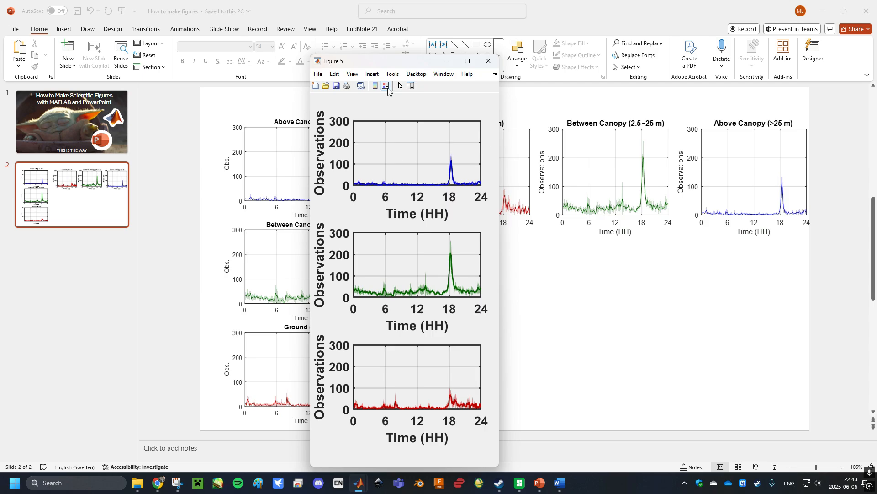
{"action": "left_click", "coordinate": [386, 87]}
{"action": "left_click", "coordinate": [386, 87]}
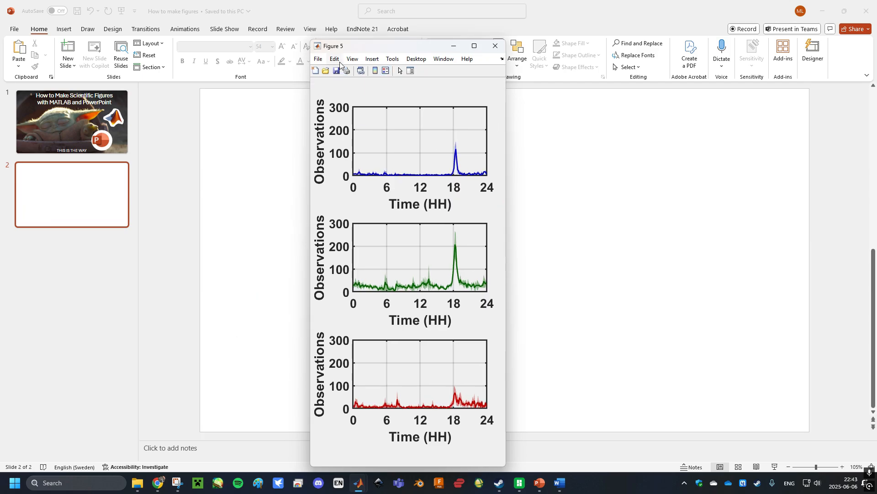
Copy Figure 5, paste it onto the empty slide 2 in PowerPoint and move it slightly right of the slide's centre.
{"action": "left_click", "coordinate": [334, 59]}
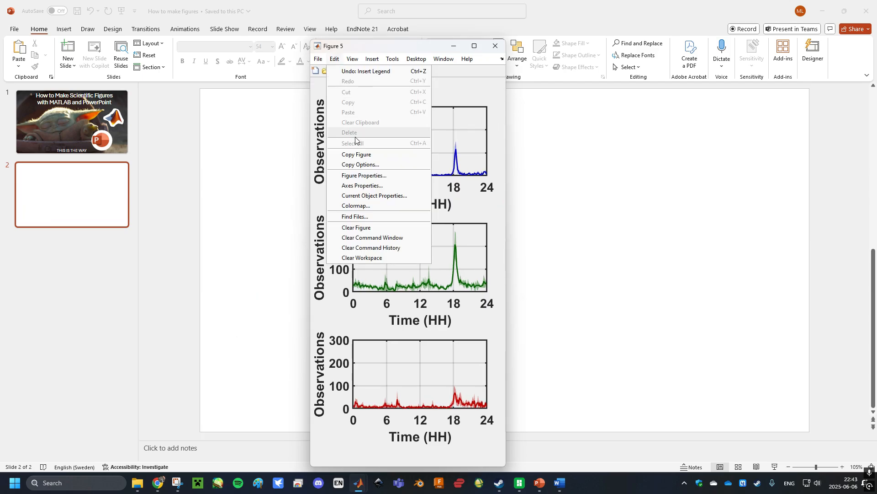
{"action": "left_click", "coordinate": [368, 158]}
{"action": "left_click", "coordinate": [571, 233]}
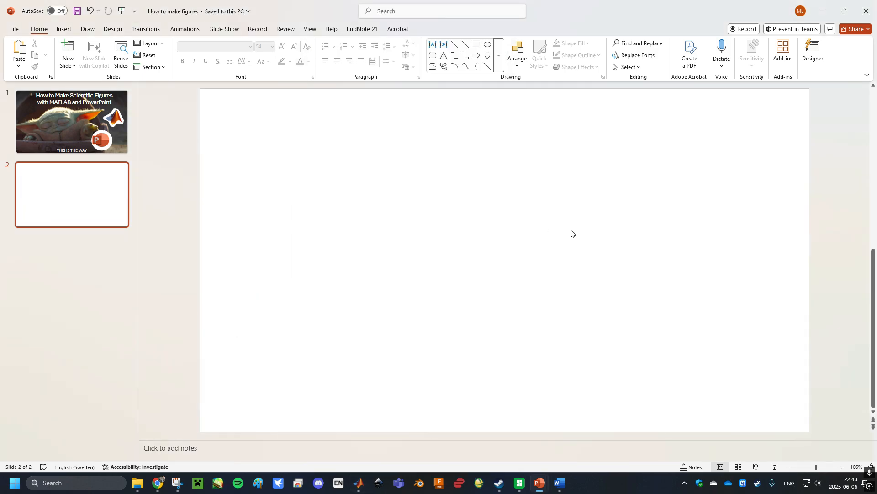
{"action": "key", "text": "ctrl+v"}
{"action": "left_click_drag", "start_coordinate": [523, 256], "coordinate": [554, 260]}
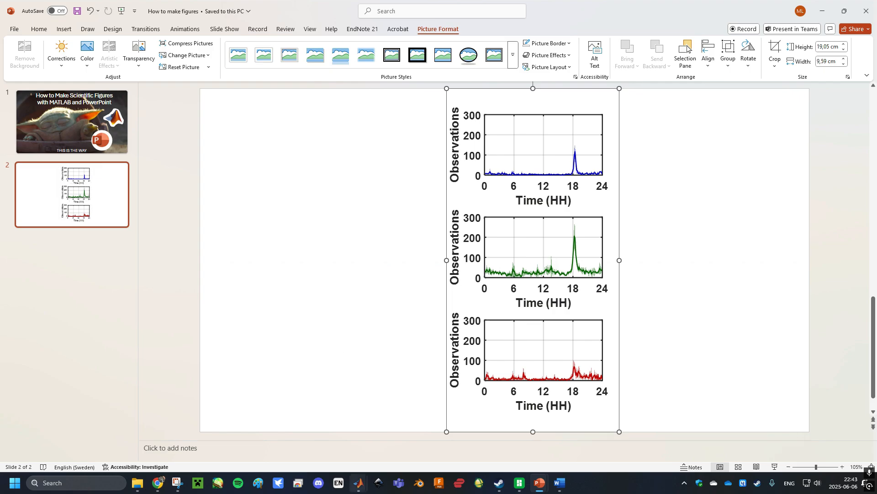
Return to figureexample.m in MATLAB and rerun only the code section that plots Figure 5.
{"action": "mouse_move", "coordinate": [359, 482]}
{"action": "left_click", "coordinate": [202, 435]}
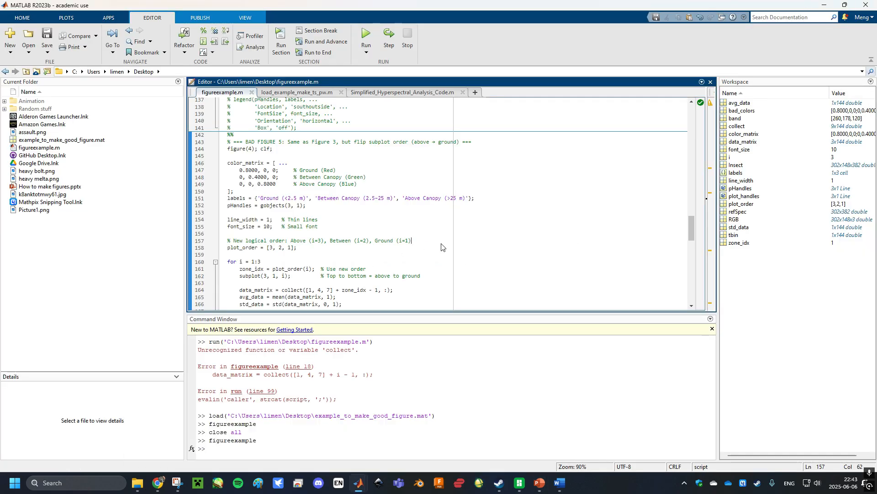
{"action": "scroll", "coordinate": [412, 219], "scroll_direction": "down", "scroll_amount": 20}
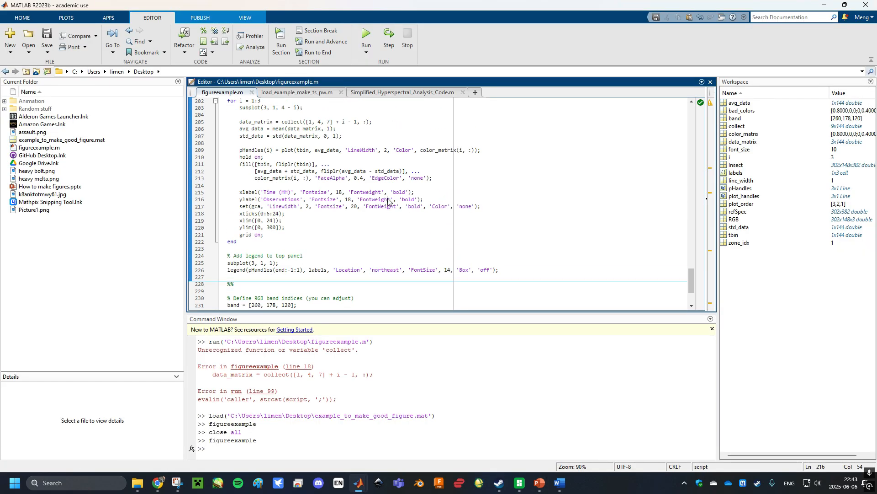
{"action": "scroll", "coordinate": [388, 199], "scroll_direction": "up", "scroll_amount": 6}
{"action": "left_click", "coordinate": [300, 51]}
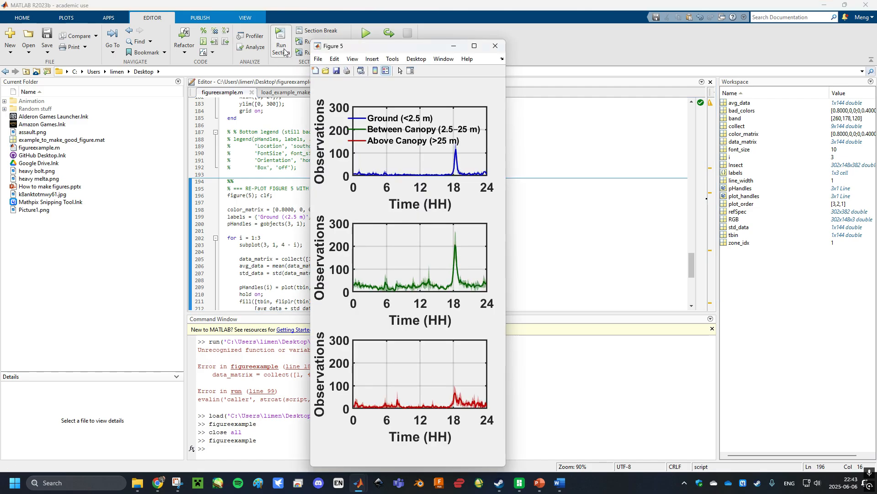
Reposition the legend against the upper edge of Figure 5's top subplot in plot edit mode.
{"action": "mouse_move", "coordinate": [434, 134]}
{"action": "left_mouse_down"}
{"action": "mouse_move", "coordinate": [423, 130]}
{"action": "mouse_move", "coordinate": [450, 135]}
{"action": "mouse_move", "coordinate": [437, 104]}
{"action": "mouse_move", "coordinate": [429, 130]}
{"action": "left_mouse_up"}
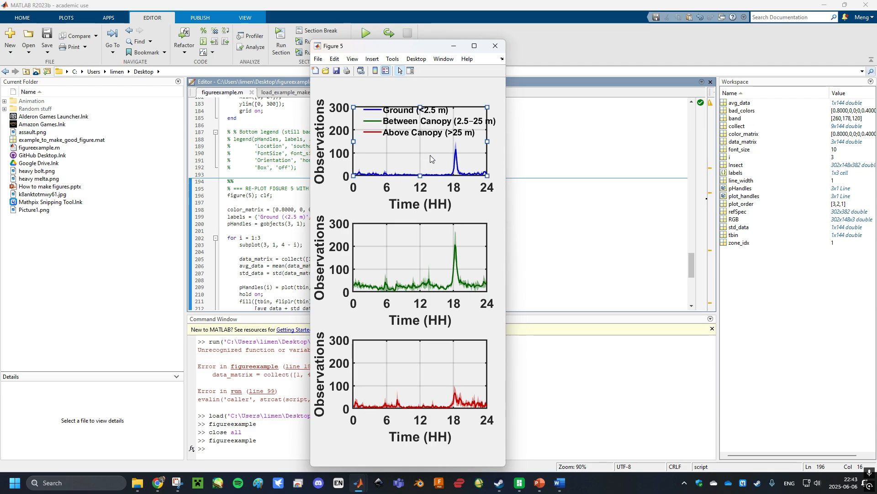
{"action": "mouse_move", "coordinate": [487, 108]}
{"action": "left_mouse_down"}
{"action": "mouse_move", "coordinate": [480, 118]}
{"action": "mouse_move", "coordinate": [477, 105]}
{"action": "left_mouse_up"}
{"action": "left_click", "coordinate": [462, 157]}
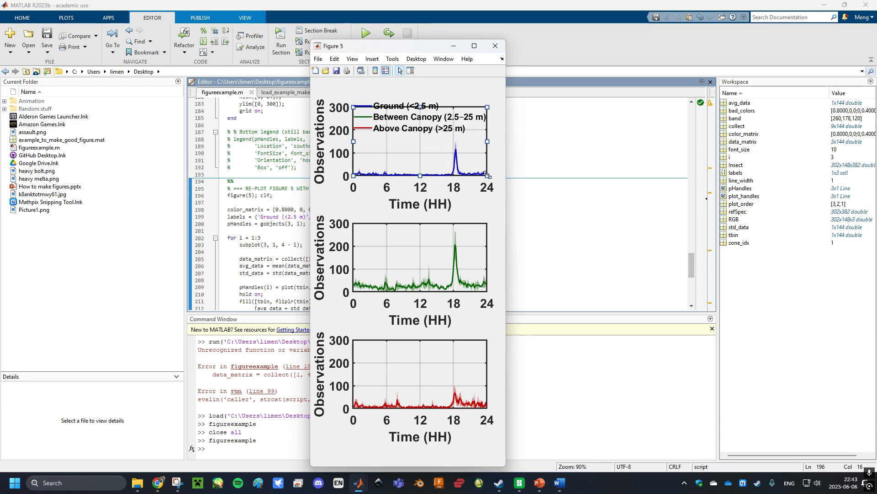
Shrink Figure 5's top subplot in width and height to a small plot, and move the legend upward away from it.
{"action": "left_click_drag", "start_coordinate": [487, 176], "coordinate": [416, 181]}
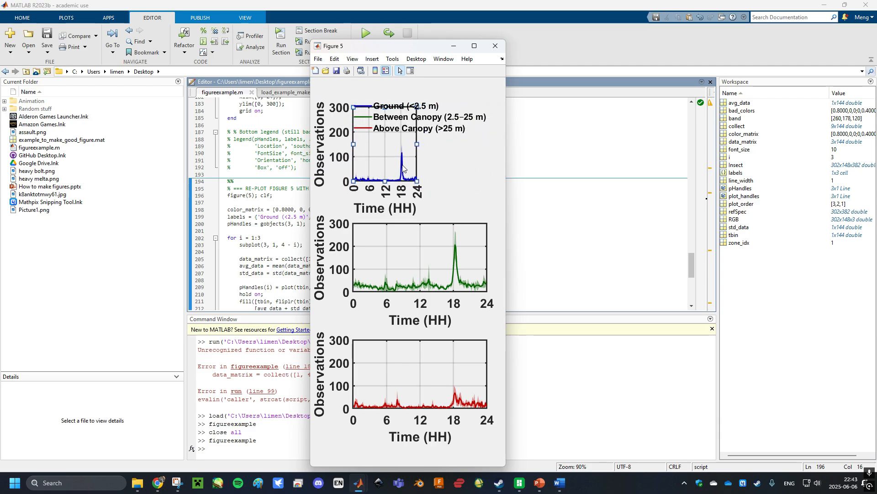
{"action": "left_click", "coordinate": [403, 168]}
{"action": "left_click_drag", "start_coordinate": [436, 124], "coordinate": [450, 106]}
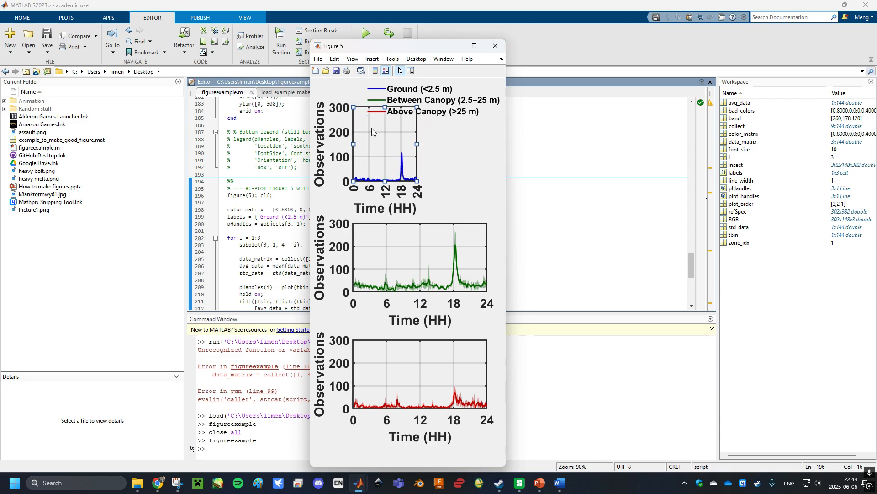
{"action": "left_click_drag", "start_coordinate": [354, 107], "coordinate": [370, 169]}
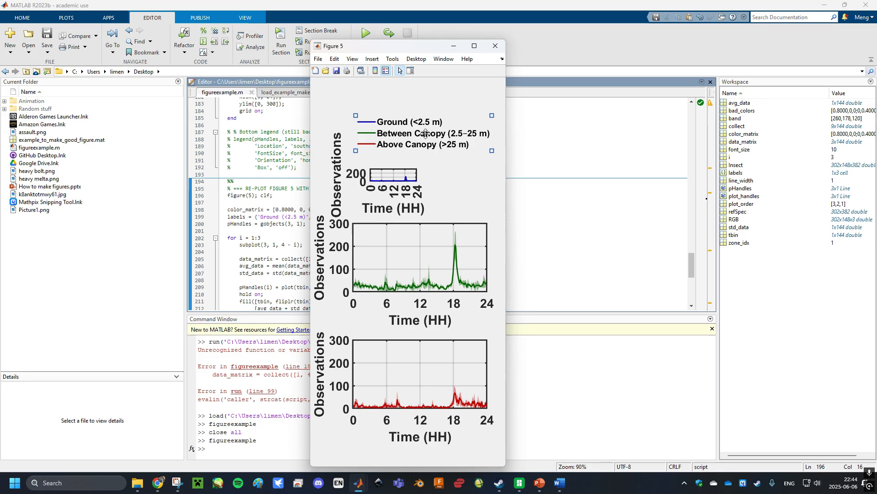
Place the legend in the free space above the shrunken top subplot, and leave plot edit mode.
{"action": "left_click_drag", "start_coordinate": [441, 115], "coordinate": [430, 145]}
{"action": "left_click", "coordinate": [460, 177]}
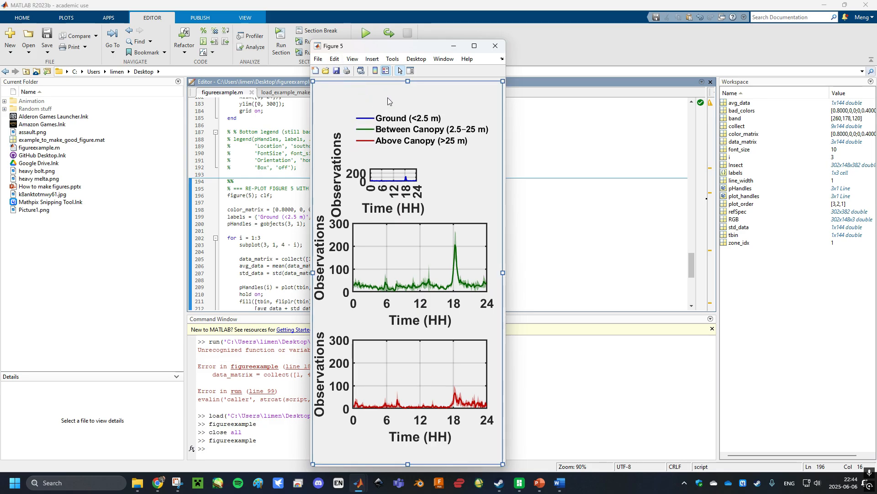
{"action": "left_click", "coordinate": [403, 73]}
Copy MATLAB's Figure 5 and paste it onto slide 2 of the How to make figures presentation in PowerPoint, beside the existing subplot stack.
{"action": "left_click", "coordinate": [334, 59]}
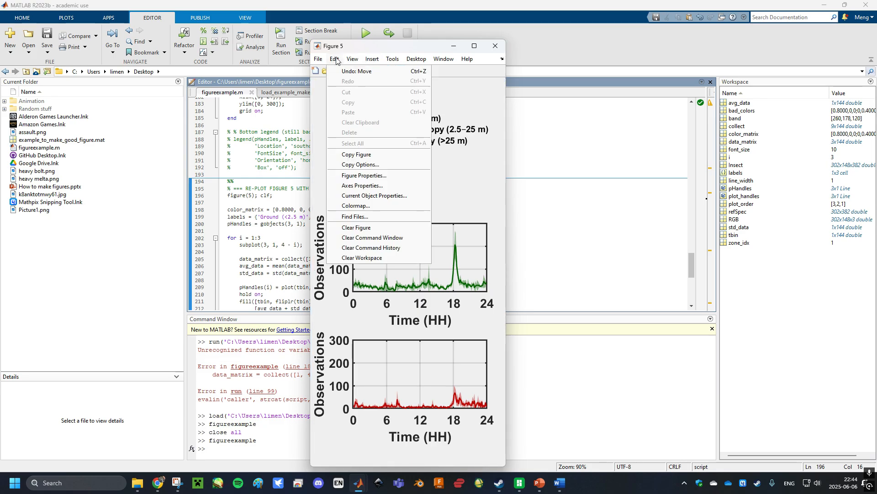
{"action": "left_click", "coordinate": [367, 157]}
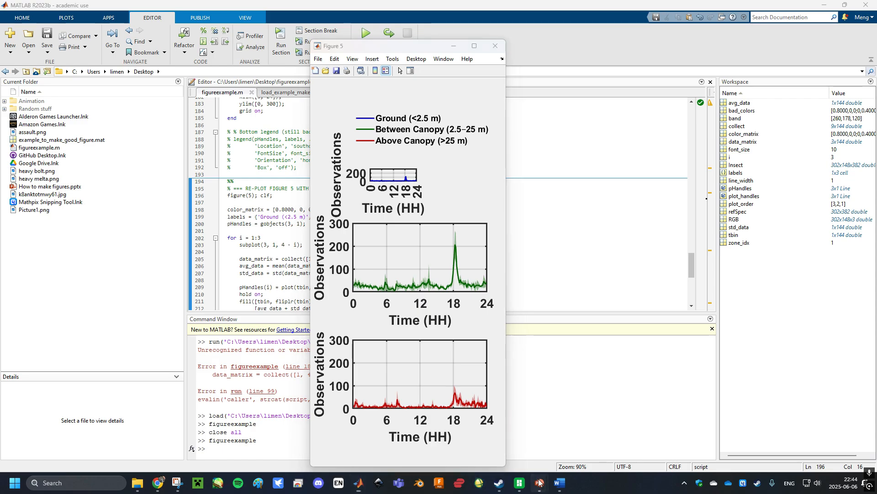
{"action": "mouse_move", "coordinate": [539, 483]}
{"action": "left_click", "coordinate": [443, 449]}
{"action": "left_click", "coordinate": [670, 207]}
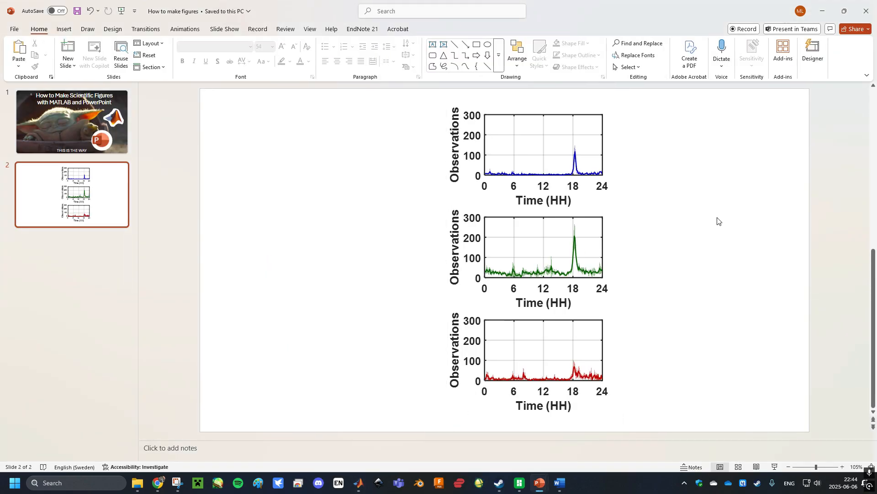
{"action": "key", "text": "ctrl+v"}
{"action": "left_click_drag", "start_coordinate": [390, 200], "coordinate": [360, 203]}
Crop the pasted figure picture down to its three-entry legend only.
{"action": "right_click", "coordinate": [352, 153]}
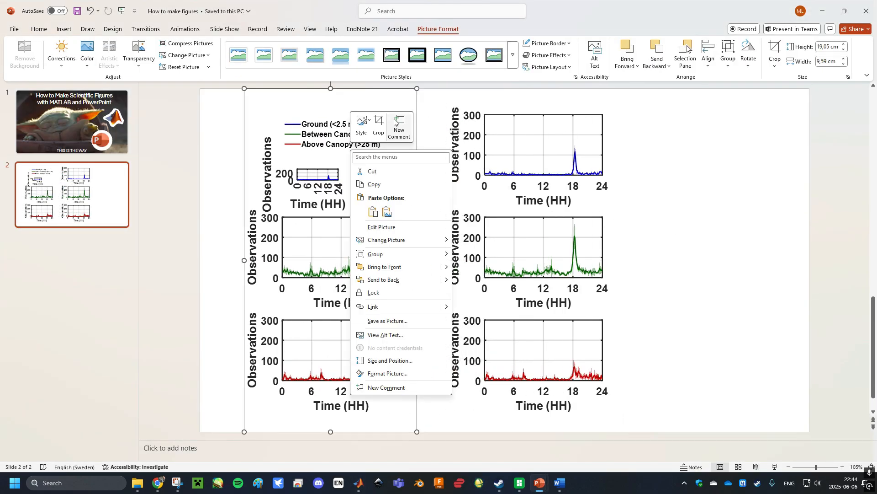
{"action": "left_click", "coordinate": [390, 128]}
{"action": "left_click_drag", "start_coordinate": [257, 433], "coordinate": [282, 151]}
{"action": "left_click_drag", "start_coordinate": [413, 94], "coordinate": [600, 287]}
{"action": "key", "text": "Escape"}
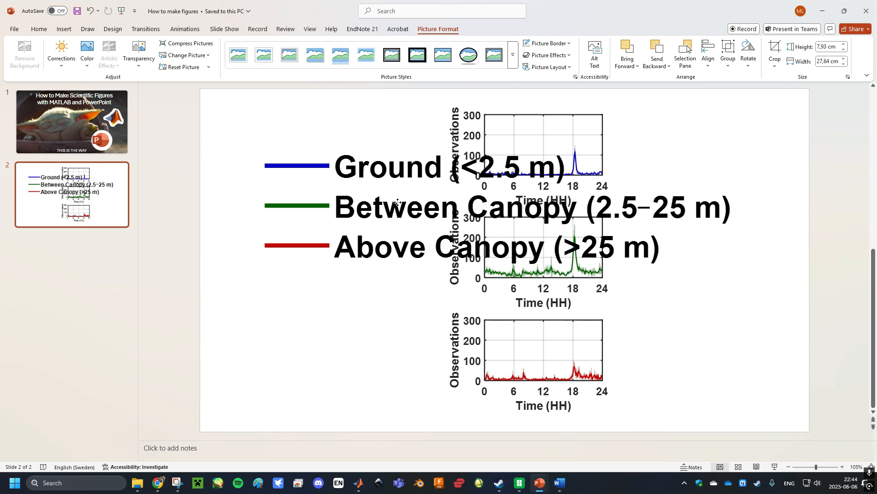
Shrink the cropped legend to about 3 cm by 10.5 cm and place it in the slide's upper-left area.
{"action": "left_click_drag", "start_coordinate": [398, 202], "coordinate": [358, 206]}
{"action": "left_click_drag", "start_coordinate": [446, 196], "coordinate": [450, 266]}
{"action": "left_click_drag", "start_coordinate": [702, 329], "coordinate": [364, 148]}
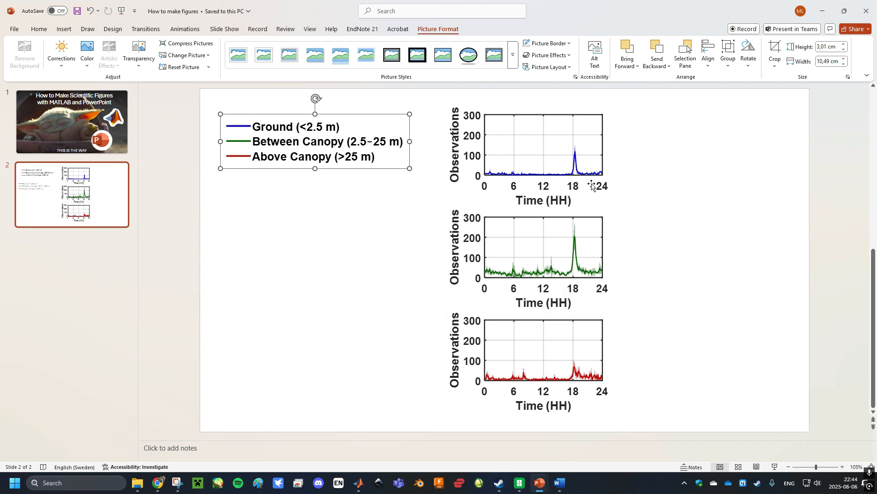
Move the stacked subplot picture leftward so it sits close beside the legend.
{"action": "left_click_drag", "start_coordinate": [587, 183], "coordinate": [576, 185]}
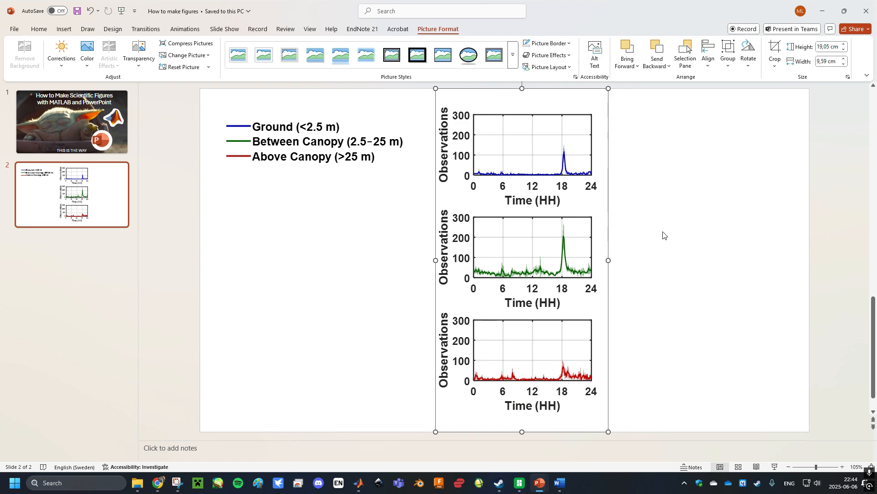
{"action": "mouse_move", "coordinate": [558, 240]}
{"action": "left_mouse_down"}
{"action": "mouse_move", "coordinate": [533, 241]}
{"action": "mouse_move", "coordinate": [541, 241]}
{"action": "left_mouse_up"}
{"action": "left_click", "coordinate": [674, 247]}
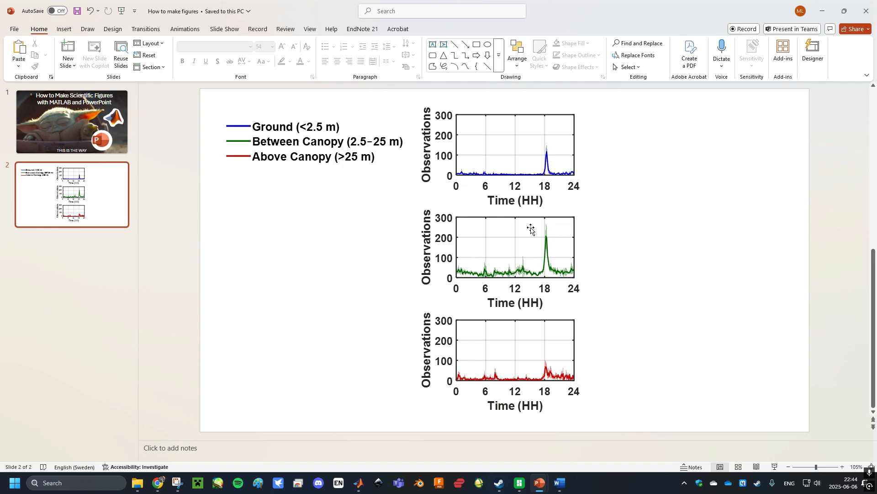
{"action": "left_click_drag", "start_coordinate": [561, 200], "coordinate": [570, 200]}
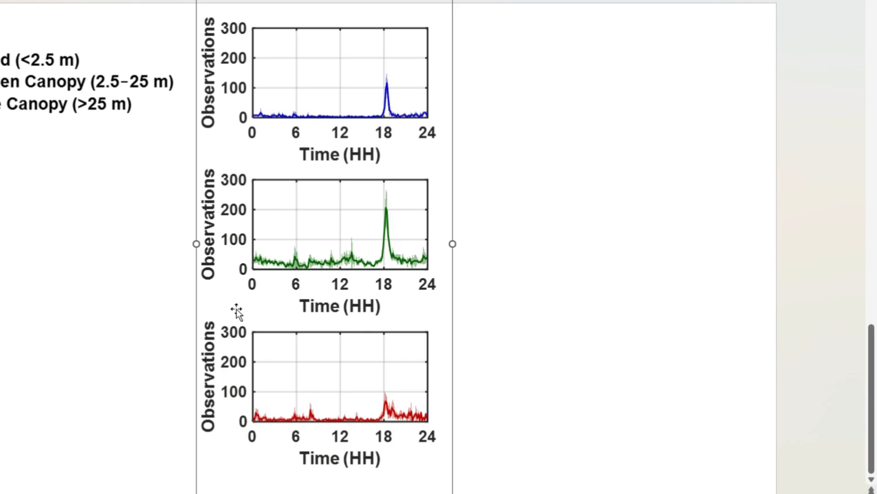
Duplicate the subplot stack on the slide's right side and crop the copy to its blue top plot without the time axis.
{"action": "left_click_drag", "start_coordinate": [510, 258], "coordinate": [715, 270]}
{"action": "left_click_drag", "start_coordinate": [659, 361], "coordinate": [549, 147]}
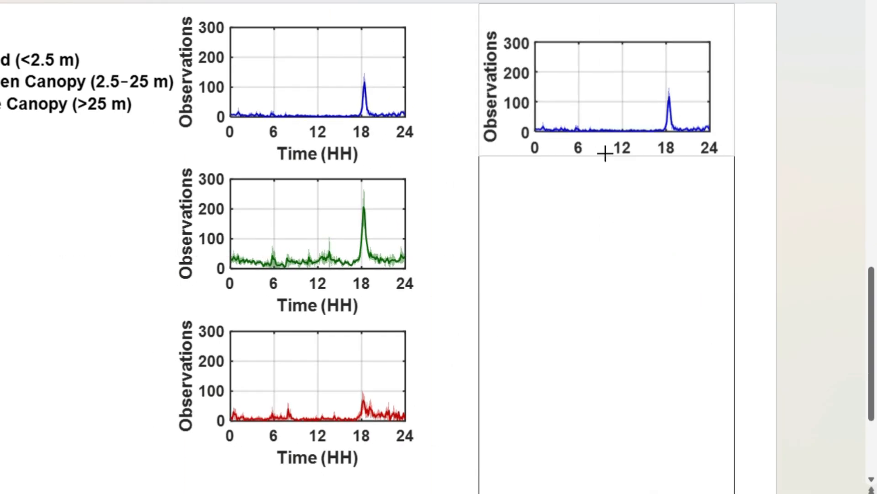
{"action": "key", "text": "Escape"}
Paste two more copies of the cropped plot below it and shift their crops to show the green and red subplots.
{"action": "key", "text": "ctrl+v"}
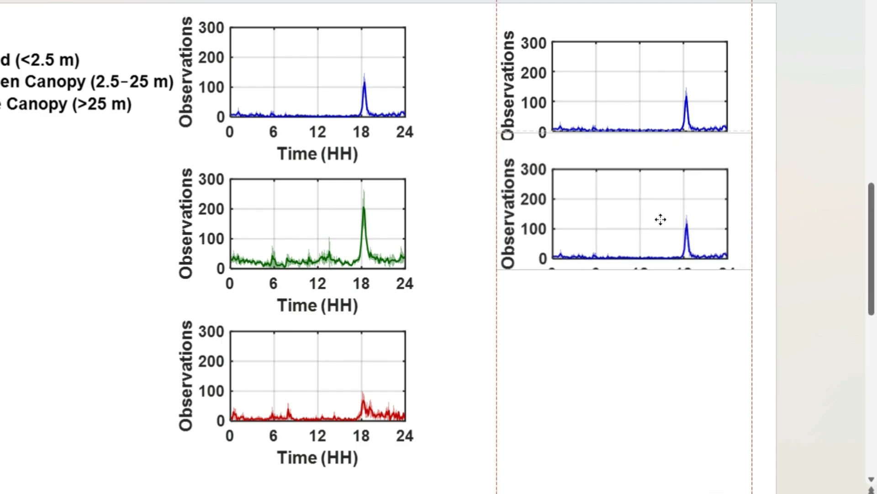
{"action": "left_click_drag", "start_coordinate": [660, 219], "coordinate": [667, 185]}
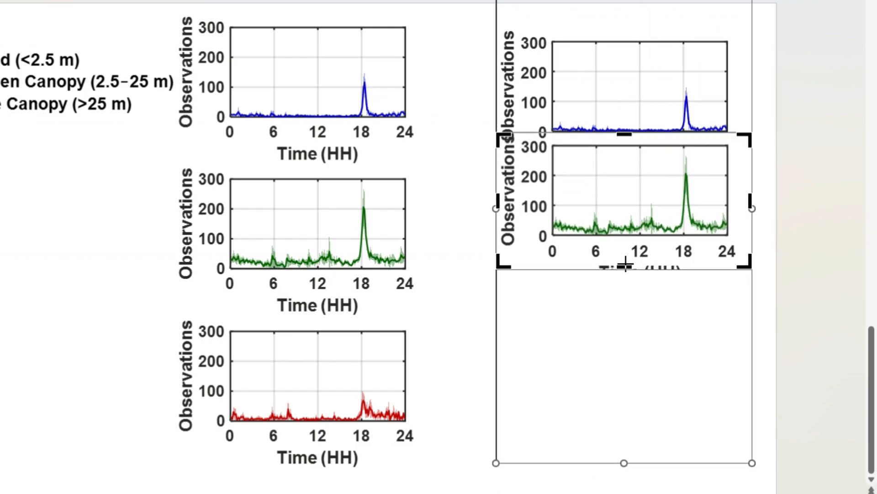
{"action": "key", "text": "ctrl+v"}
{"action": "left_click_drag", "start_coordinate": [678, 346], "coordinate": [644, 186]}
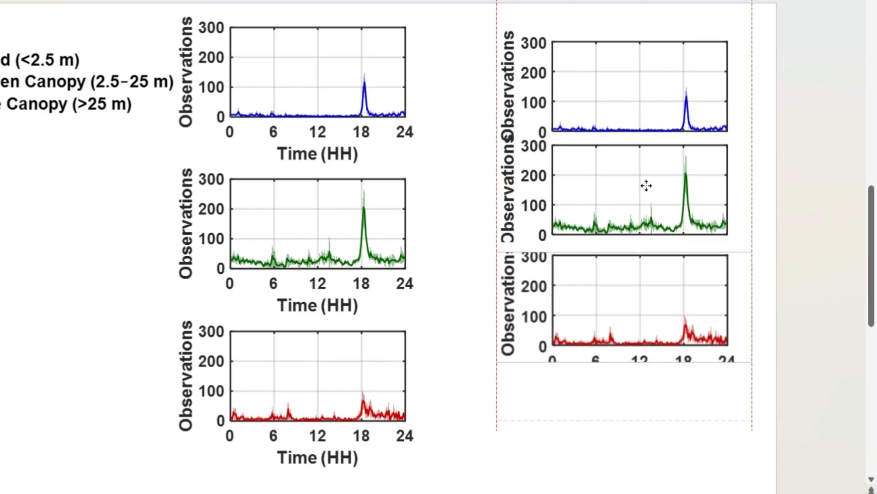
Extend the red plot's crop downward to include its time axis and align the plot beneath the green one.
{"action": "left_click_drag", "start_coordinate": [625, 359], "coordinate": [630, 382]}
{"action": "left_click", "coordinate": [814, 410]}
{"action": "left_click_drag", "start_coordinate": [686, 336], "coordinate": [685, 333]}
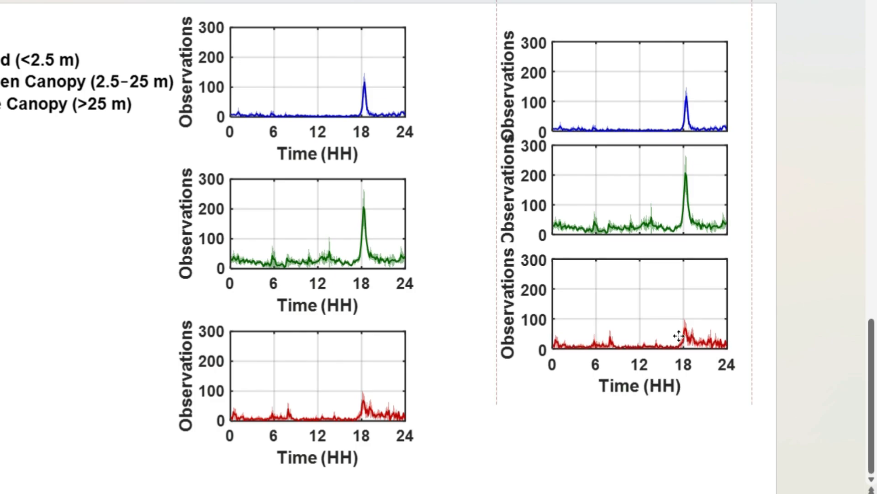
Crop the Observations labels off the left side of the blue, green and red plot copies.
{"action": "left_click", "coordinate": [608, 89]}
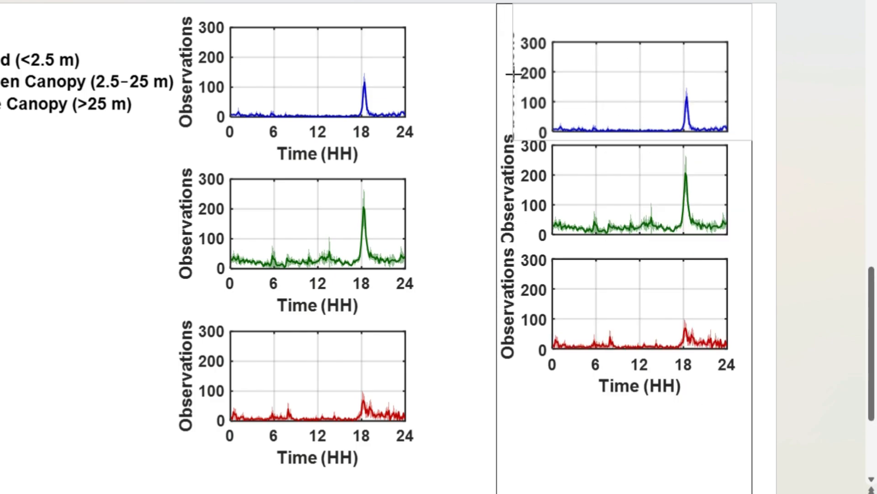
{"action": "right_click", "coordinate": [658, 196]}
{"action": "left_click", "coordinate": [519, 192]}
{"action": "right_click", "coordinate": [618, 333]}
{"action": "left_click", "coordinate": [660, 359]}
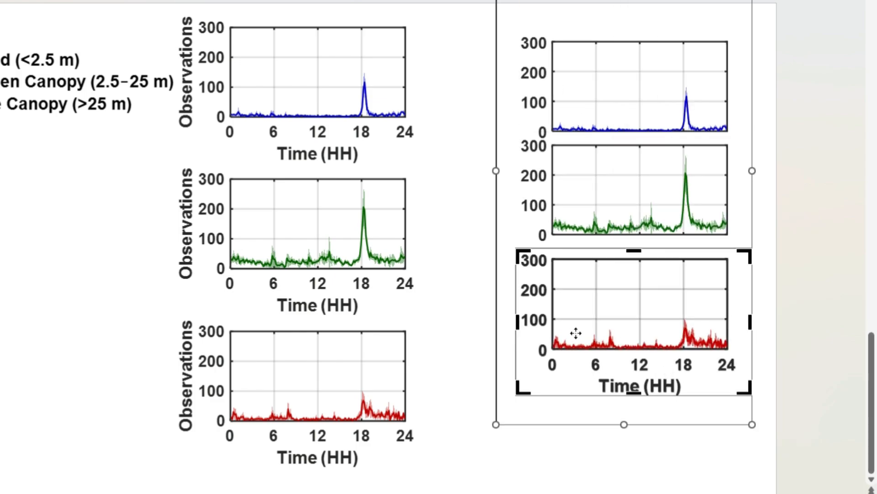
{"action": "key", "text": "Escape"}
Move the red plot up against the green one and shift the three cropped plots down together on the slide.
{"action": "left_click_drag", "start_coordinate": [681, 314], "coordinate": [679, 309]}
{"action": "left_click", "coordinate": [656, 186]}
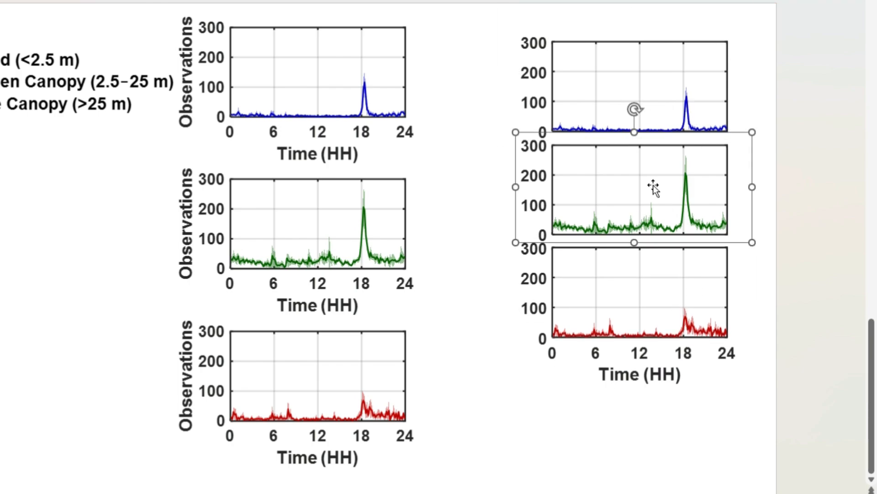
{"action": "left_click_drag", "start_coordinate": [686, 180], "coordinate": [662, 271]}
Add a text box in the free space below the legend reading "# of Insect Observations per 10 min.".
{"action": "left_click_drag", "start_coordinate": [0, 290], "coordinate": [118, 313]}
{"action": "type", "text": "#"}
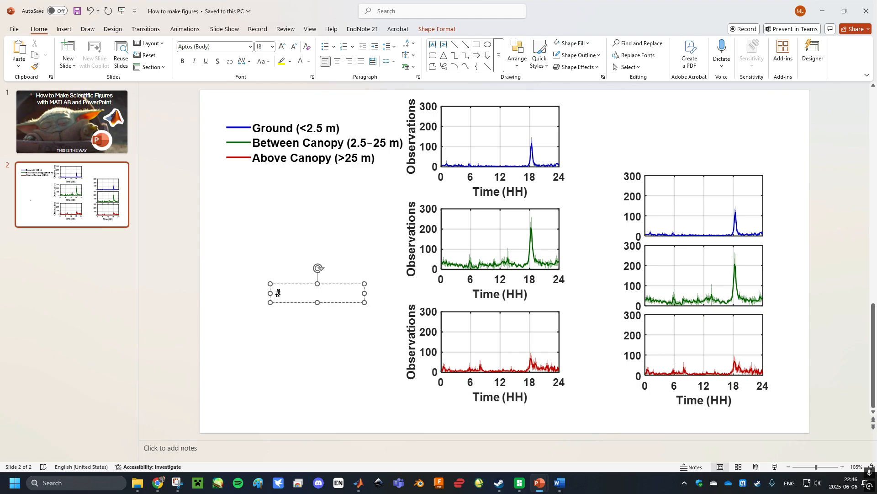
{"action": "type", "text": " of Insect Observations per 10 min."}
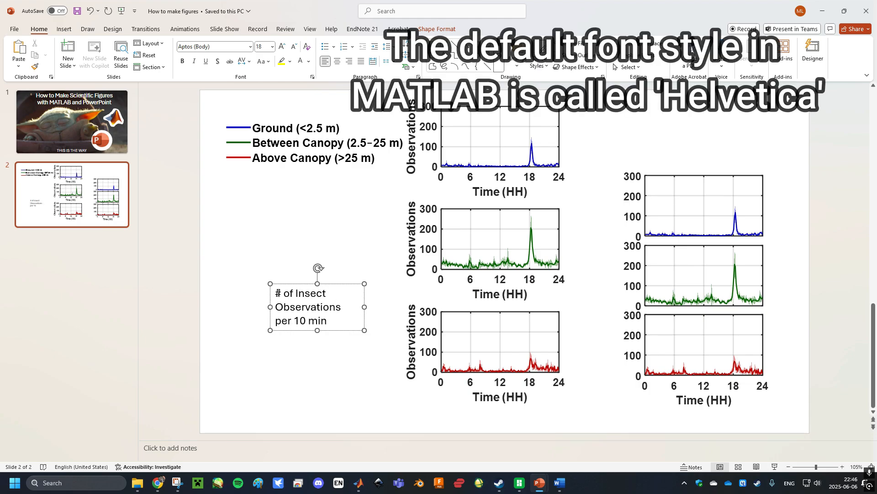
Widen the insect observations text box so it fits on one line, and set its text to bold Helvetica.
{"action": "left_click_drag", "start_coordinate": [364, 308], "coordinate": [456, 308]}
{"action": "left_click_drag", "start_coordinate": [338, 284], "coordinate": [250, 252]}
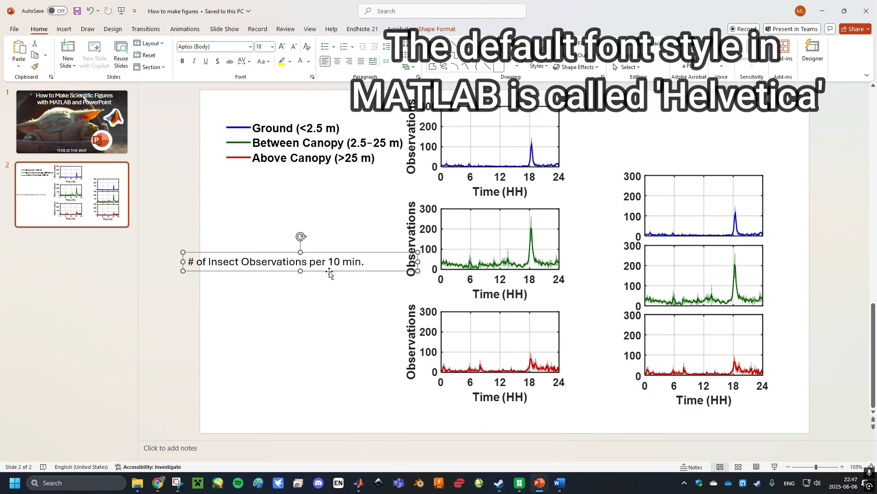
{"action": "left_click_drag", "start_coordinate": [329, 273], "coordinate": [322, 308]}
{"action": "left_click", "coordinate": [230, 46]}
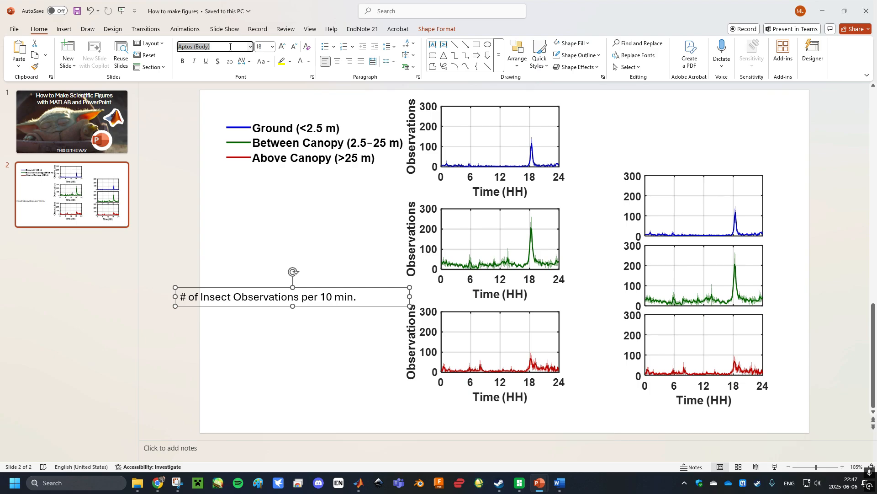
{"action": "key", "text": "ctrl+b"}
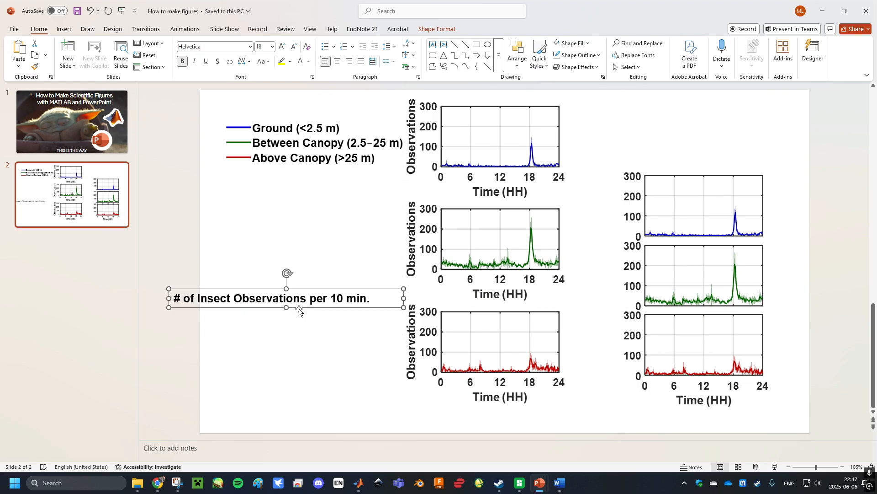
Rotate the label to vertical along the left side of the three cropped plots and set its font size to 20.
{"action": "left_click_drag", "start_coordinate": [293, 272], "coordinate": [251, 298]}
{"action": "left_click_drag", "start_coordinate": [300, 314], "coordinate": [616, 304]}
{"action": "left_click", "coordinate": [282, 47]}
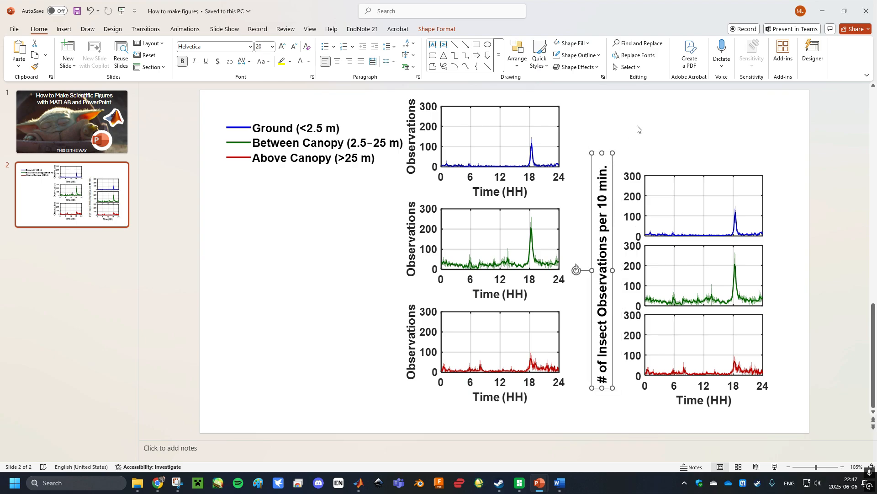
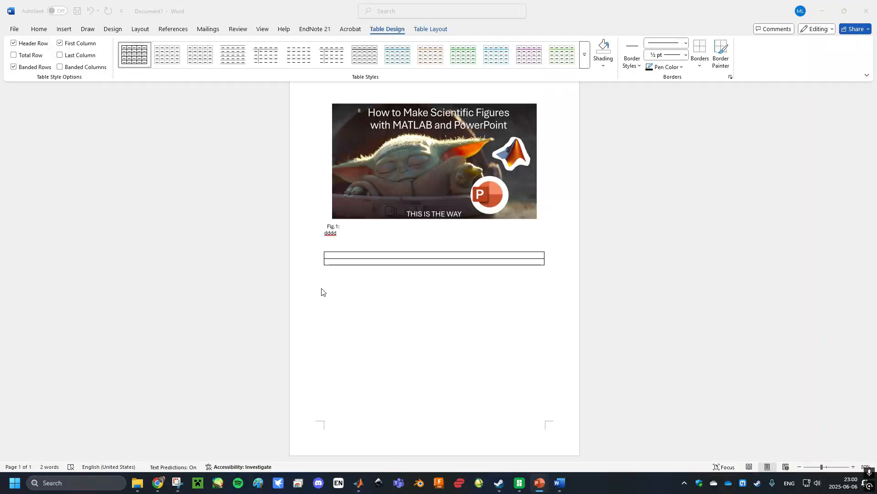
Switch to the How to make figures presentation in PowerPoint and copy all objects of the finished figure on slide 2.
{"action": "mouse_move", "coordinate": [539, 488]}
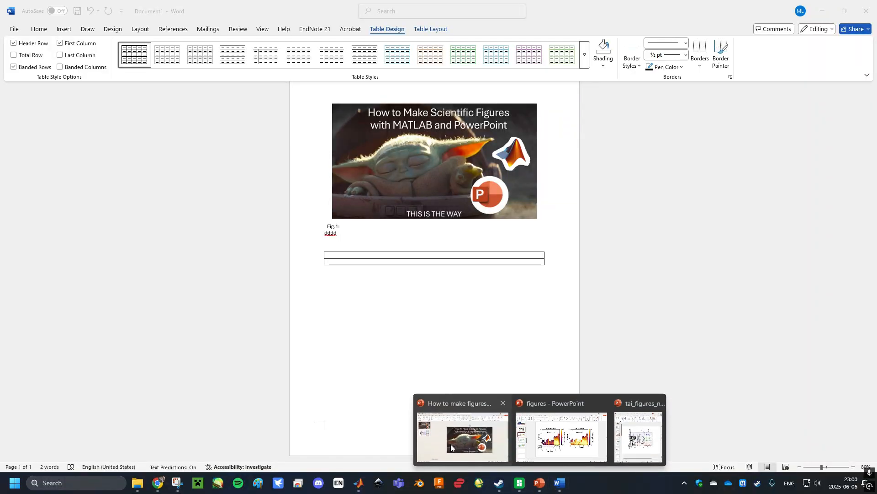
{"action": "left_click", "coordinate": [460, 439]}
{"action": "scroll", "coordinate": [747, 230], "scroll_direction": "down", "scroll_amount": 1}
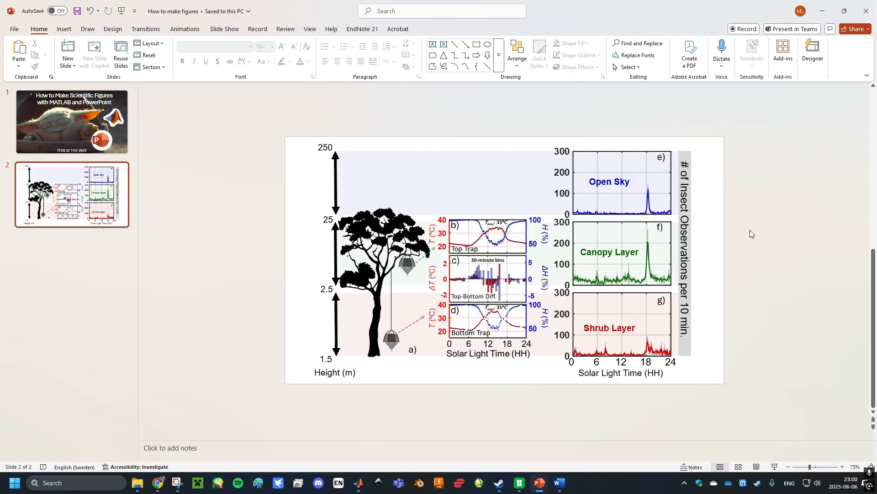
{"action": "key", "text": "ctrl+a"}
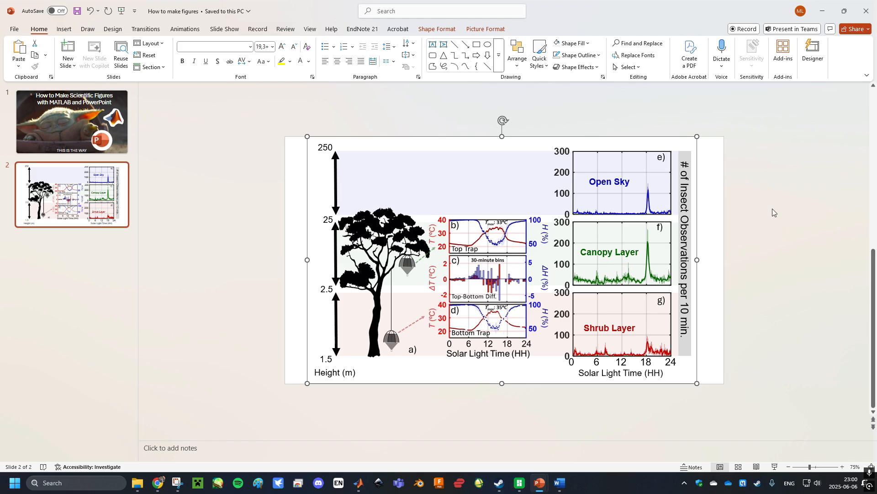
Paste the figure as a picture into the upper row of the table in the Word document and inspect it enlarged.
{"action": "left_click", "coordinate": [561, 482]}
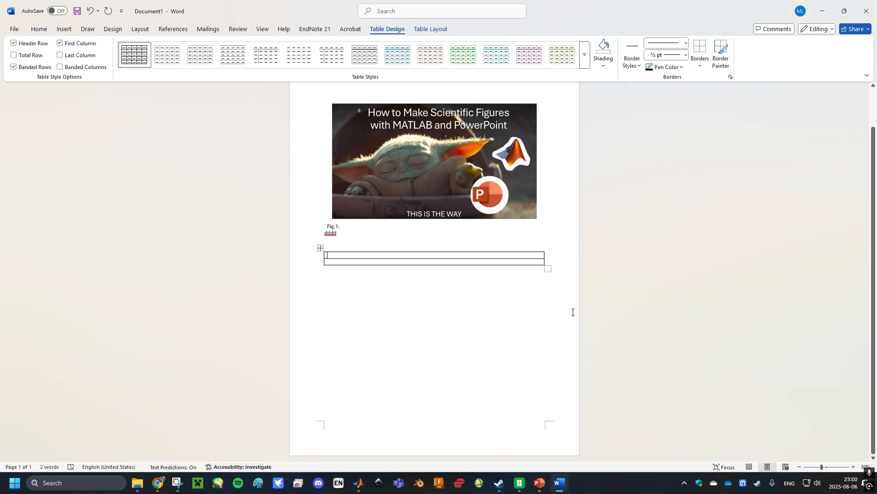
{"action": "left_click", "coordinate": [516, 254]}
{"action": "right_click", "coordinate": [361, 254]}
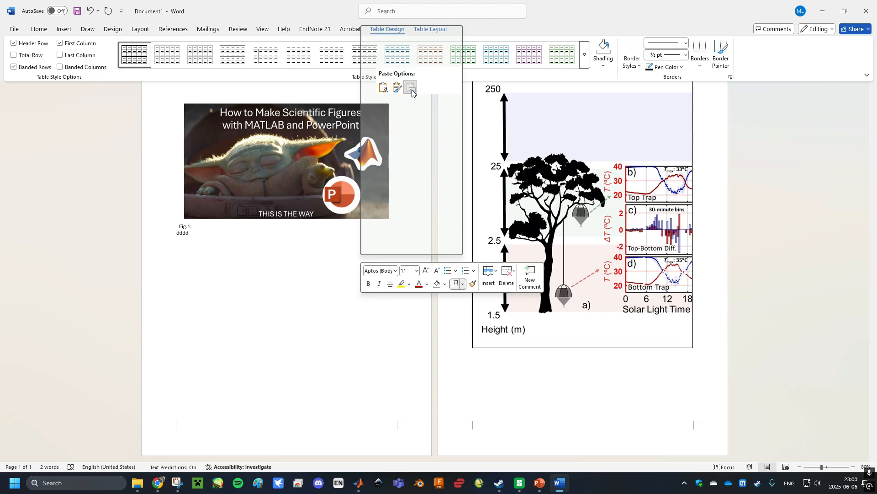
{"action": "left_click", "coordinate": [487, 75]}
{"action": "left_click", "coordinate": [486, 198]}
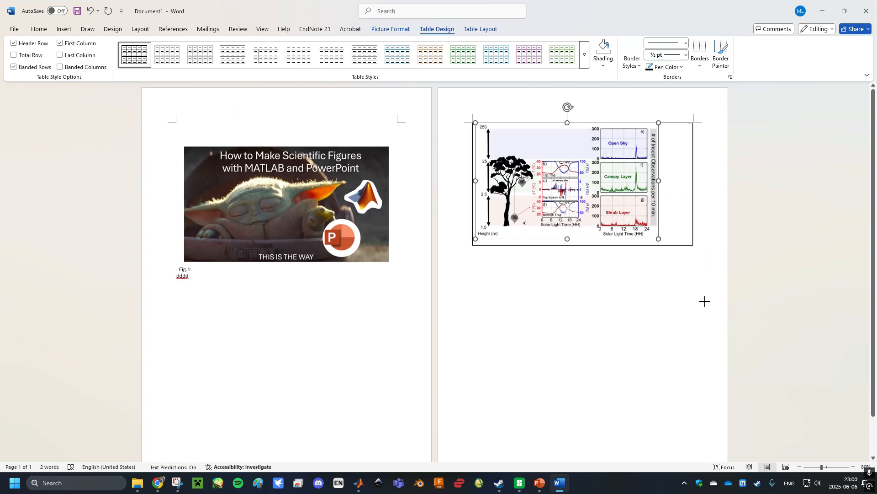
{"action": "scroll", "coordinate": [348, 300], "scroll_direction": "up", "scroll_amount": 8, "text": "ctrl"}
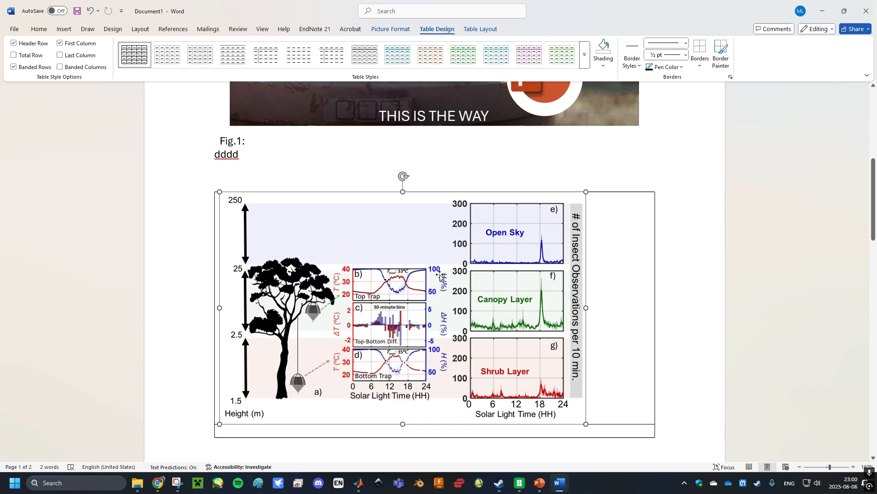
{"action": "left_click", "coordinate": [338, 287]}
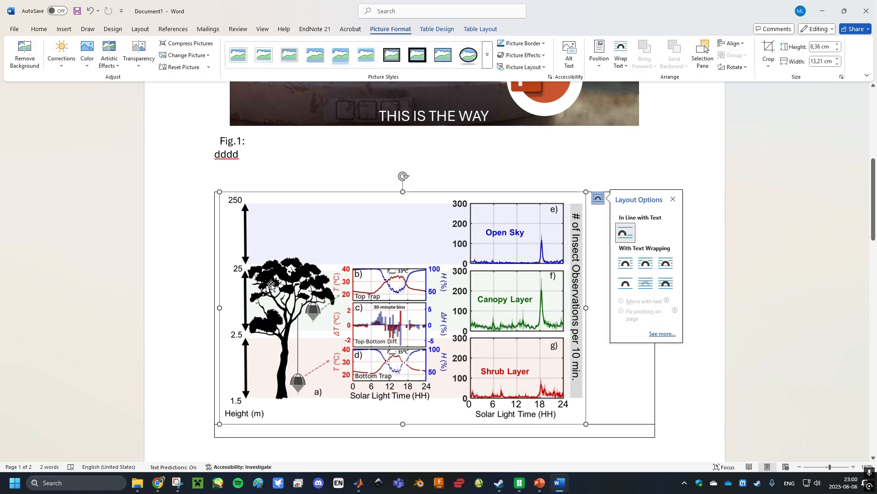
Switch to the How to make figures presentation in PowerPoint and look up the Save as Picture option for the grouped figure.
{"action": "left_click", "coordinate": [539, 483]}
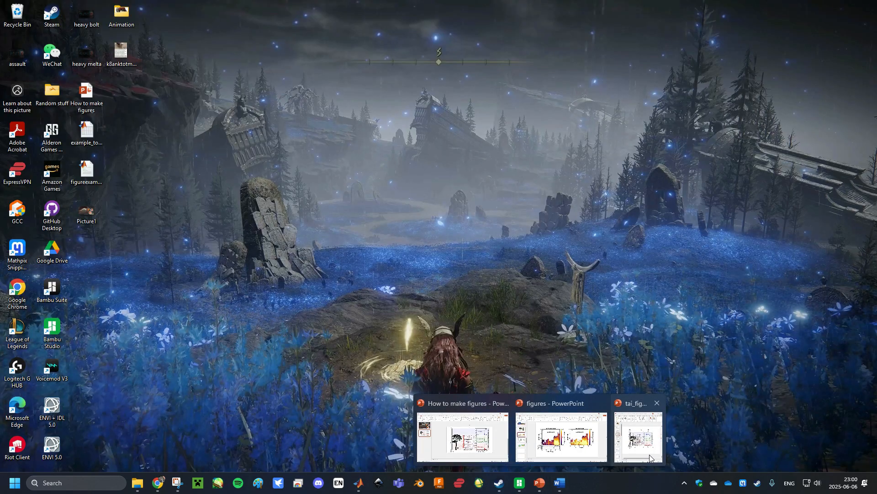
{"action": "left_click", "coordinate": [463, 436]}
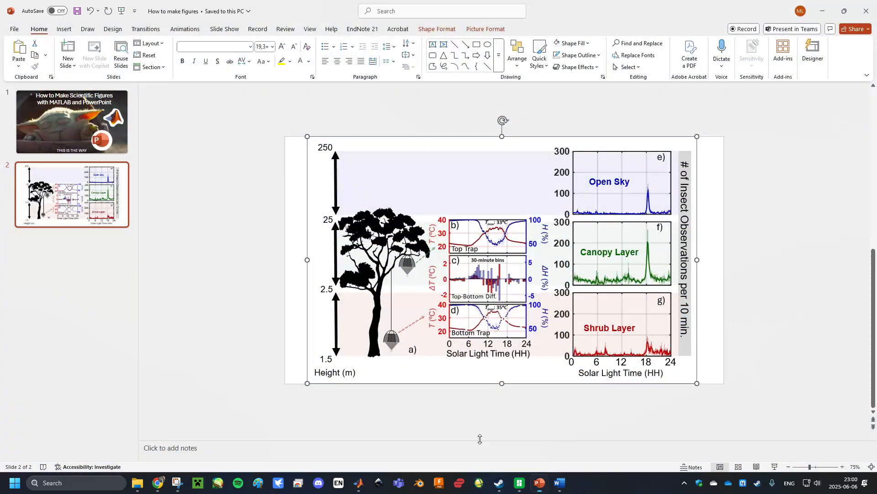
{"action": "right_click", "coordinate": [476, 171]}
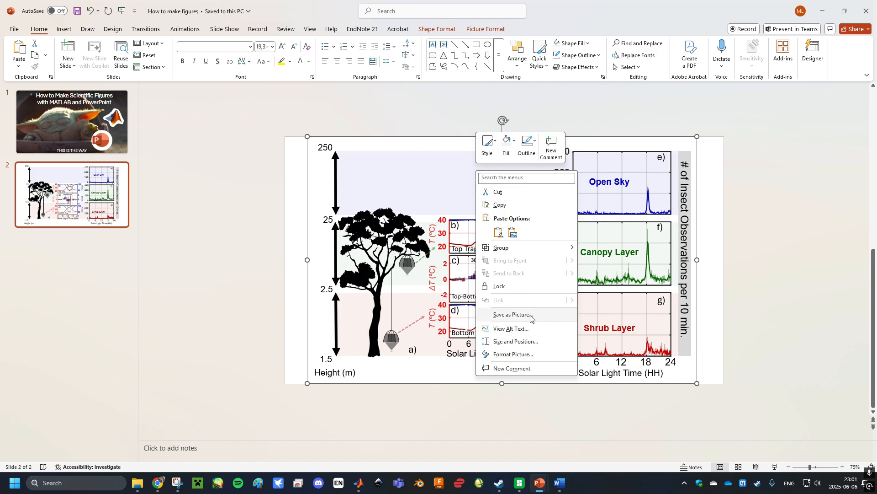
{"action": "left_click", "coordinate": [739, 260]}
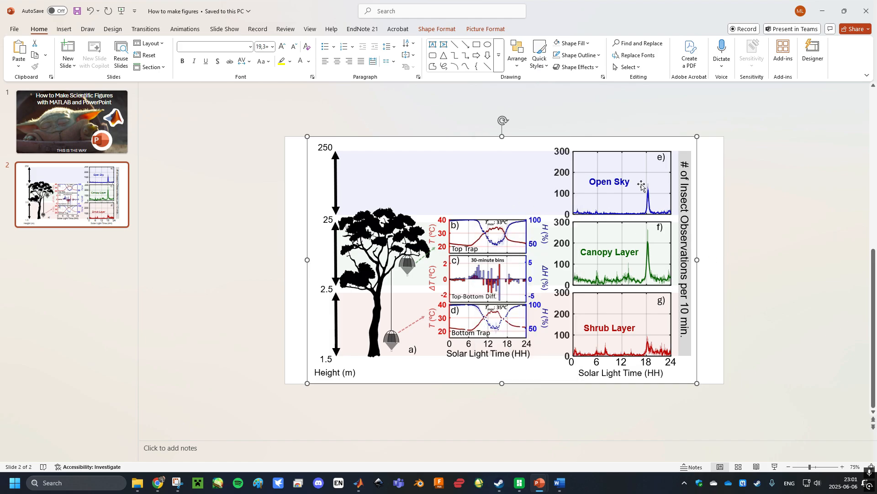
{"action": "left_click", "coordinate": [730, 198]}
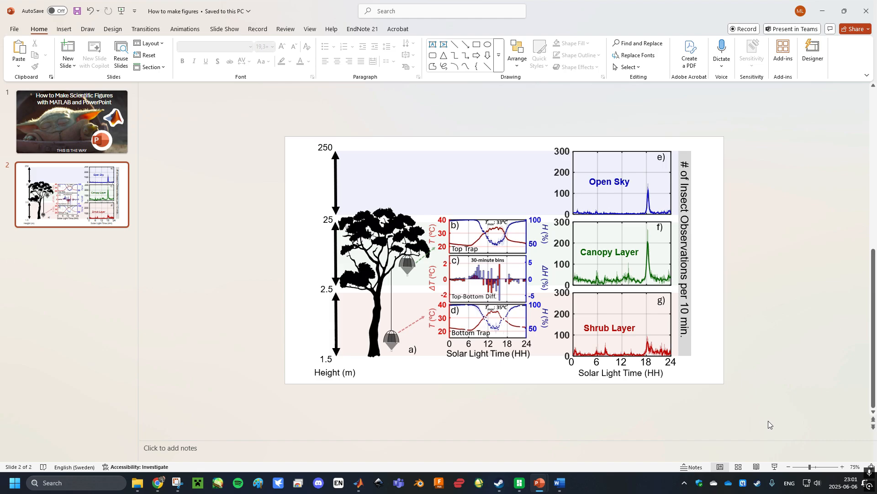
Switch to the Word document and insert a one-column, two-row table below the table that holds the figure.
{"action": "left_click", "coordinate": [561, 483]}
{"action": "scroll", "coordinate": [423, 367], "scroll_direction": "down", "scroll_amount": 3}
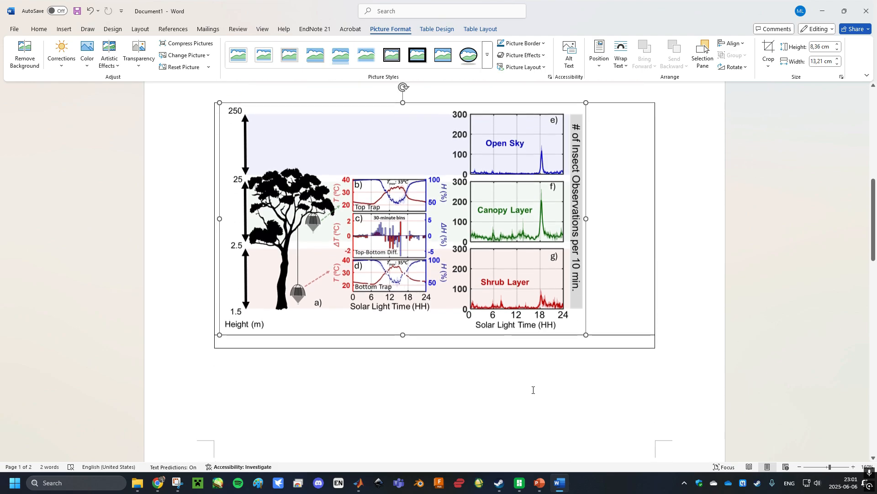
{"action": "left_click", "coordinate": [382, 349]}
{"action": "left_click", "coordinate": [88, 29]}
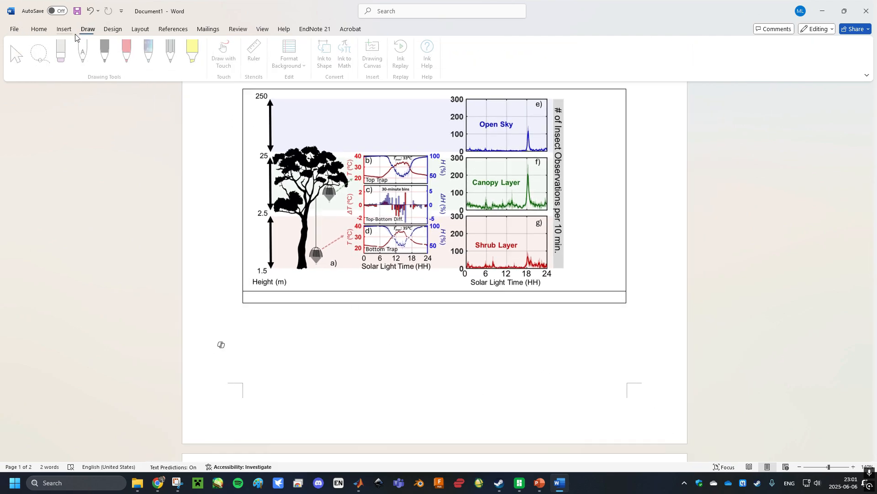
{"action": "left_click", "coordinate": [64, 29]}
{"action": "left_click", "coordinate": [86, 52]}
{"action": "left_click", "coordinate": [82, 103]}
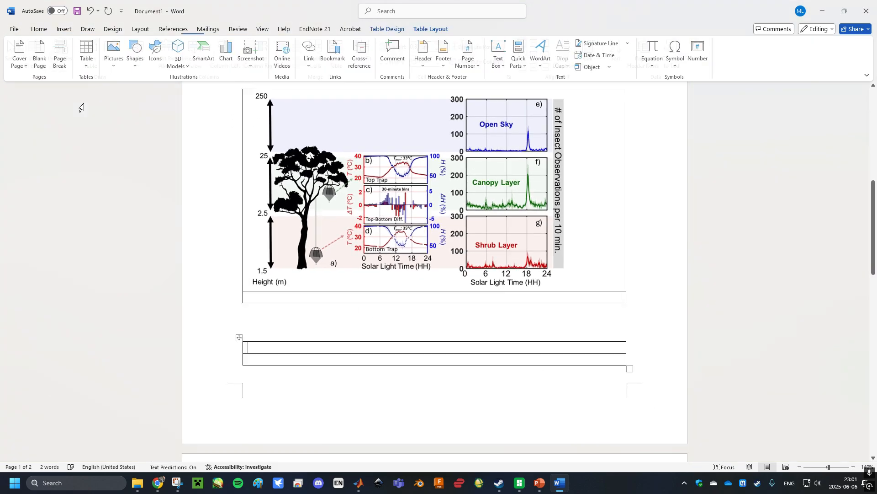
Paste the copied screenshot into the new table's upper row and crop it down to the figure.
{"action": "scroll", "coordinate": [474, 406], "scroll_direction": "down", "scroll_amount": 4}
{"action": "key", "text": "ctrl+v"}
{"action": "right_click", "coordinate": [458, 359]}
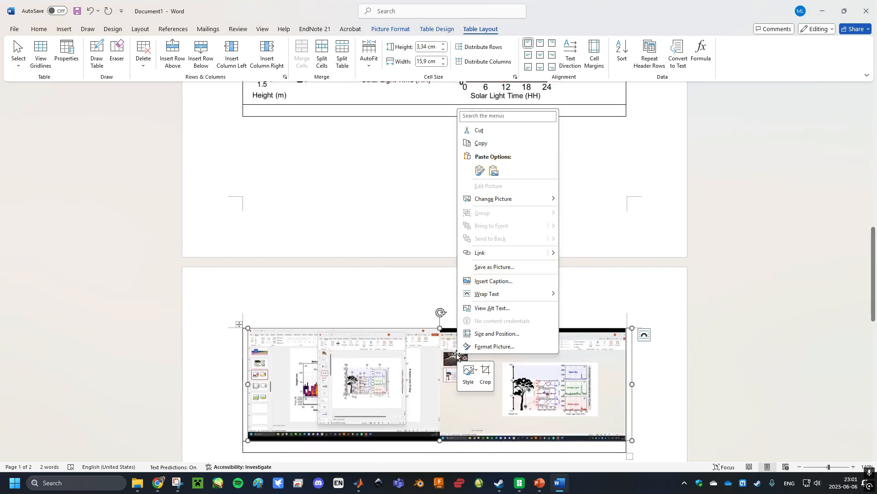
{"action": "left_click", "coordinate": [488, 372]}
{"action": "left_click_drag", "start_coordinate": [252, 384], "coordinate": [506, 407]}
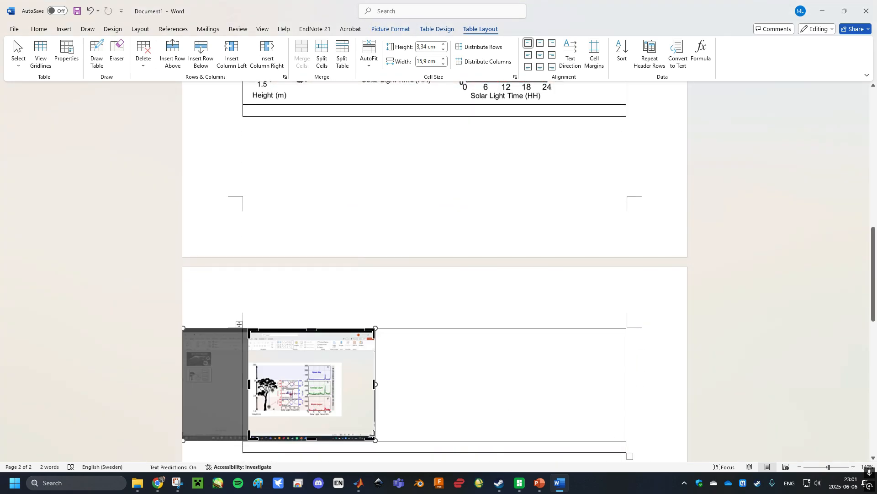
{"action": "left_click_drag", "start_coordinate": [372, 435], "coordinate": [338, 415]}
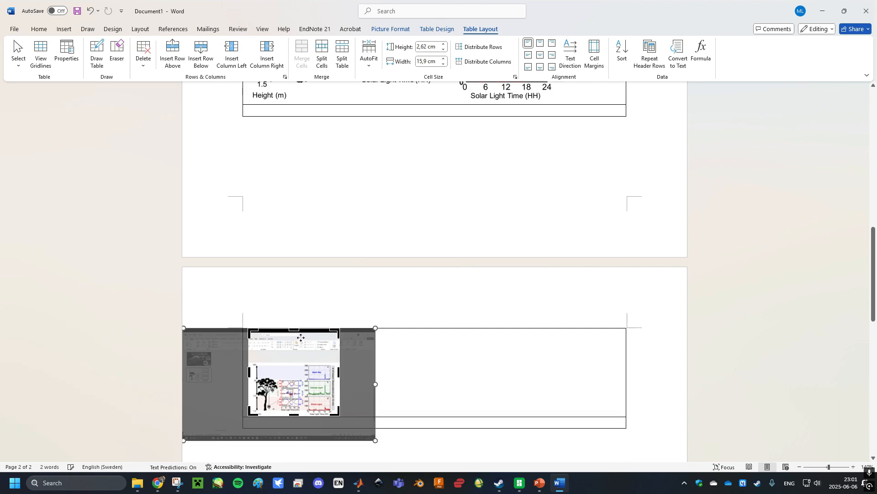
{"action": "left_click_drag", "start_coordinate": [293, 328], "coordinate": [578, 469]}
{"action": "left_click", "coordinate": [521, 364]}
Enlarge the cropped screenshot to the full width of the table cell and inspect its image quality up close.
{"action": "left_click", "coordinate": [311, 361]}
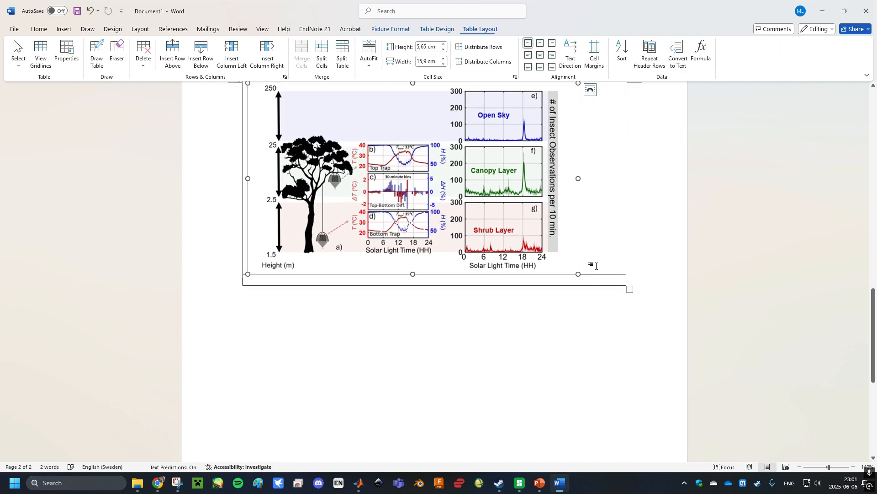
{"action": "left_click_drag", "start_coordinate": [578, 274], "coordinate": [625, 301]}
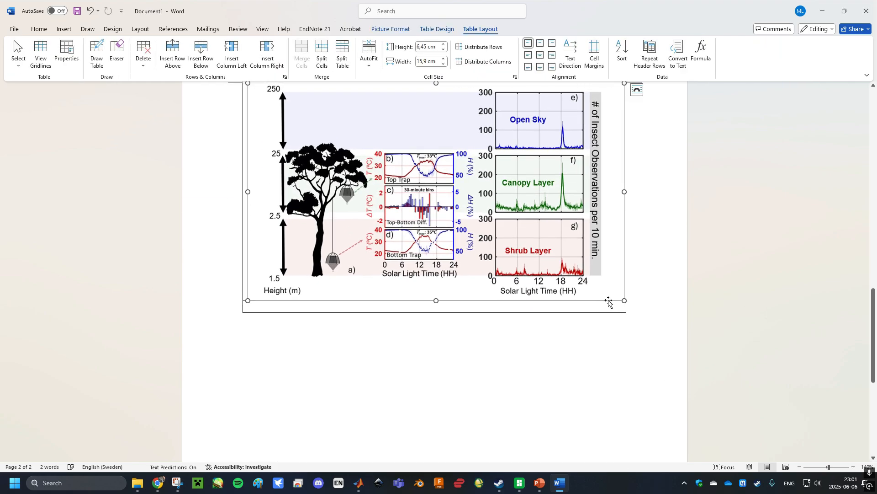
{"action": "scroll", "coordinate": [490, 283], "scroll_direction": "up", "scroll_amount": 14, "text": "ctrl"}
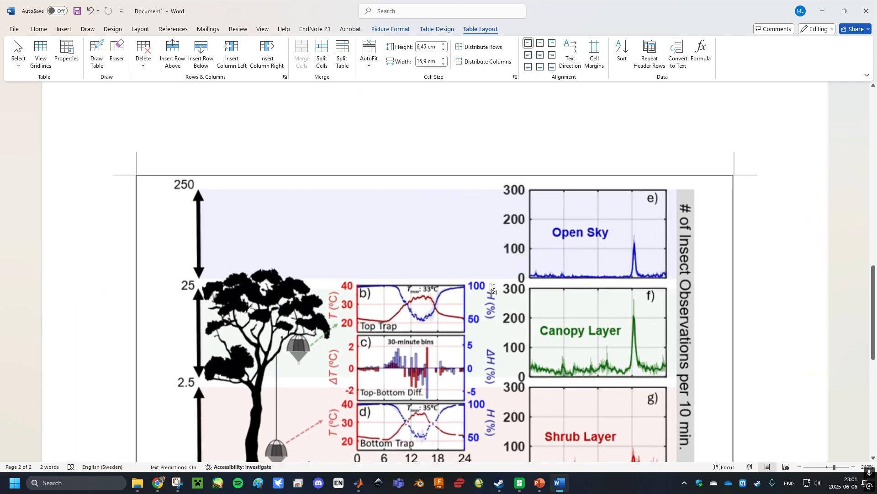
{"action": "scroll", "coordinate": [490, 283], "scroll_direction": "up", "scroll_amount": 15, "text": "ctrl"}
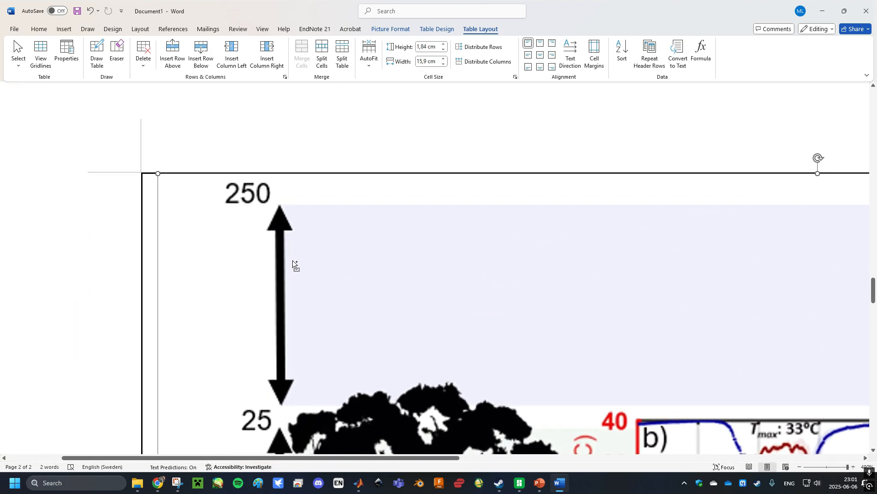
{"action": "scroll", "coordinate": [294, 264], "scroll_direction": "down", "scroll_amount": 10, "text": "ctrl"}
{"action": "scroll", "coordinate": [306, 251], "scroll_direction": "down", "scroll_amount": 15, "text": "ctrl"}
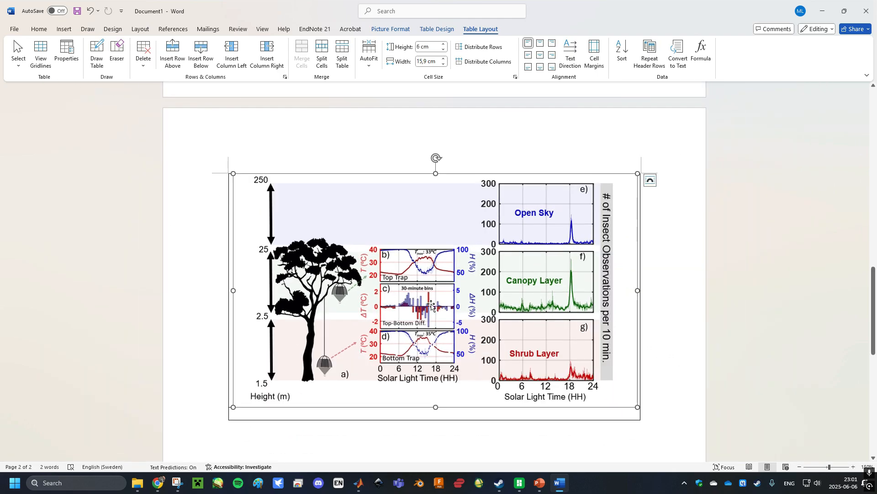
Undo the screenshot's pasting, cropping and resizing, and delete the figure picture from the first table's upper row.
{"action": "key", "text": "ctrl+z"}
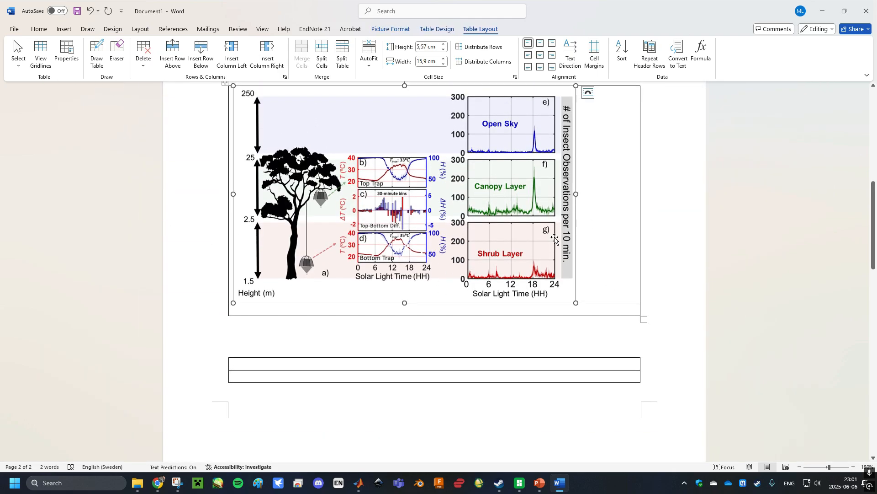
{"action": "key", "text": "Delete"}
Switch to the How to make figures presentation in PowerPoint and ungroup the figure on slide 2.
{"action": "left_click", "coordinate": [539, 483]}
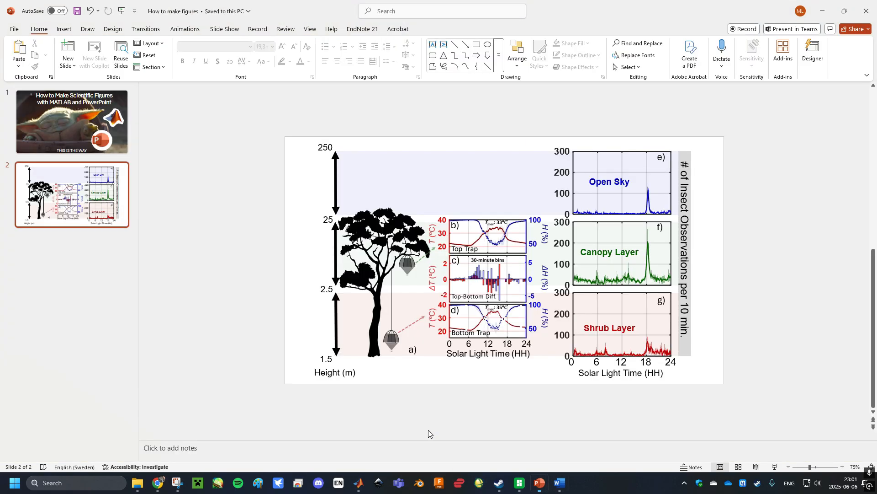
{"action": "left_click", "coordinate": [413, 163]}
{"action": "left_click_drag", "start_coordinate": [239, 102], "coordinate": [805, 440]}
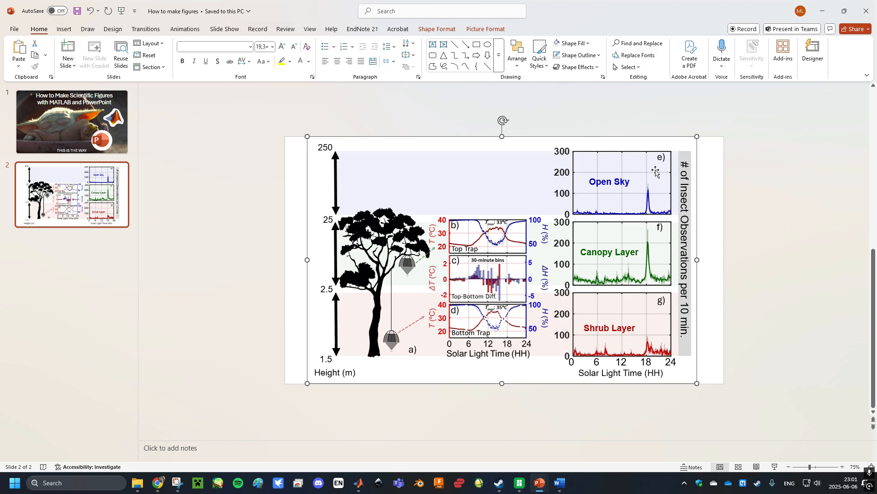
{"action": "left_click", "coordinate": [783, 211]}
{"action": "left_click", "coordinate": [565, 177]}
{"action": "right_click", "coordinate": [565, 176]}
{"action": "mouse_move", "coordinate": [640, 256]}
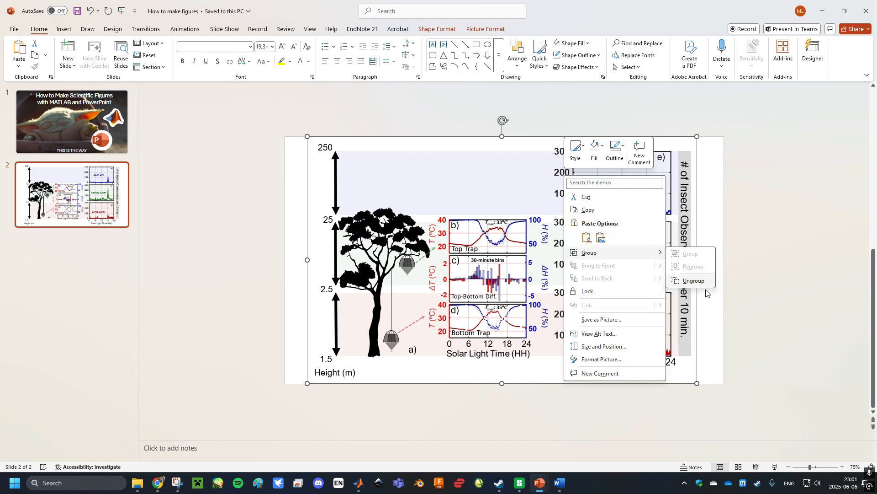
{"action": "left_click", "coordinate": [702, 280]}
{"action": "left_click", "coordinate": [779, 304]}
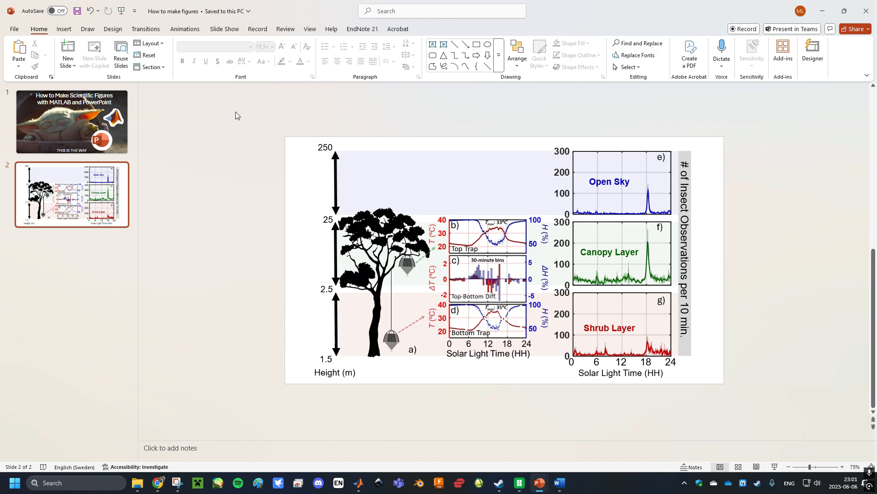
Copy all the ungrouped figure objects and paste them as a picture into the upper row of the first empty table in Word.
{"action": "key", "text": "ctrl+a"}
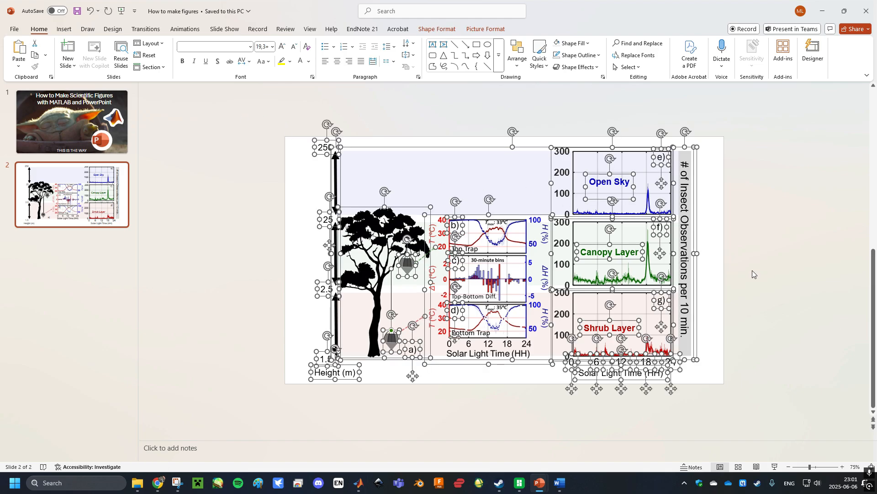
{"action": "left_click", "coordinate": [559, 483]}
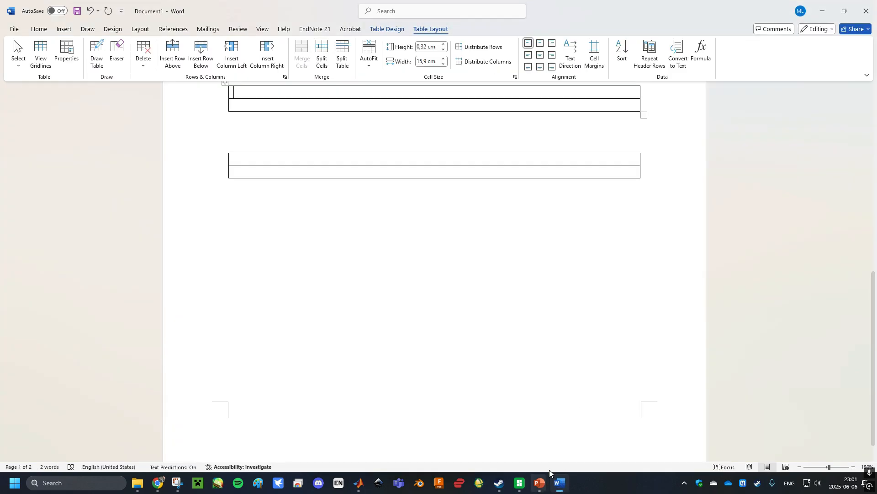
{"action": "scroll", "coordinate": [357, 166], "scroll_direction": "up", "scroll_amount": 5}
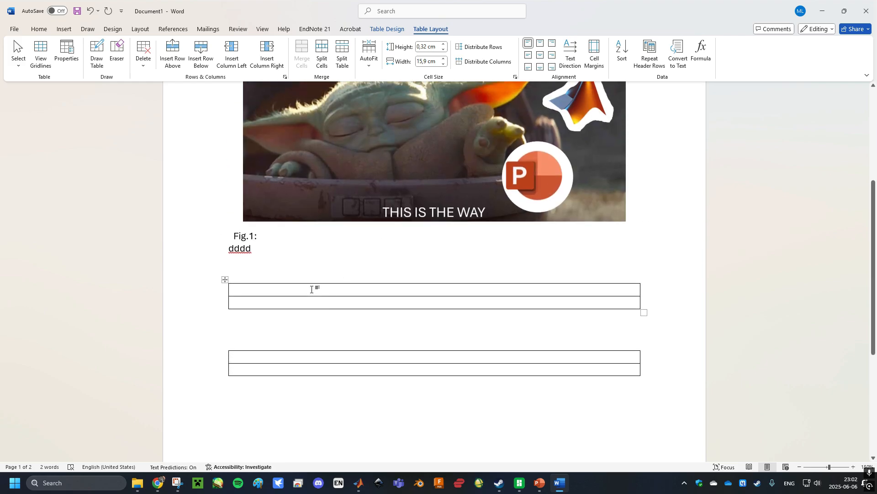
{"action": "right_click", "coordinate": [311, 289]}
{"action": "left_click", "coordinate": [362, 122]}
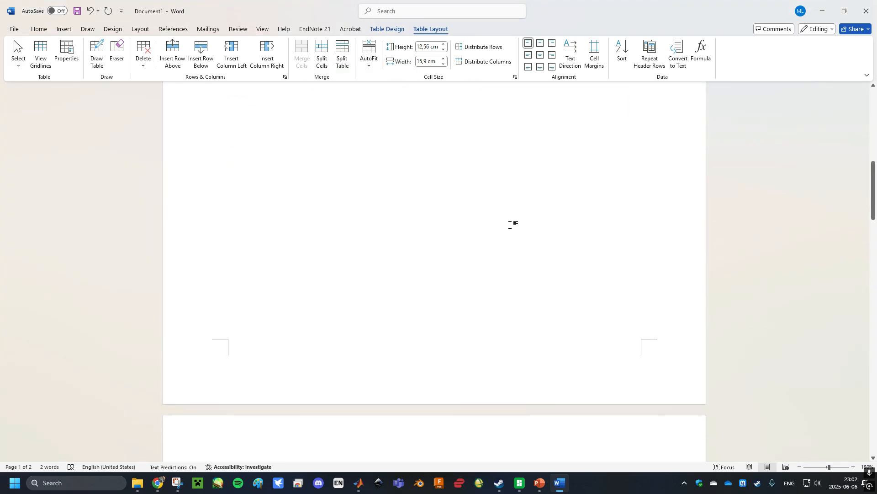
Shrink the pasted figure picture until it is narrower than the table, and align it top centre in its cell.
{"action": "left_click", "coordinate": [268, 338]}
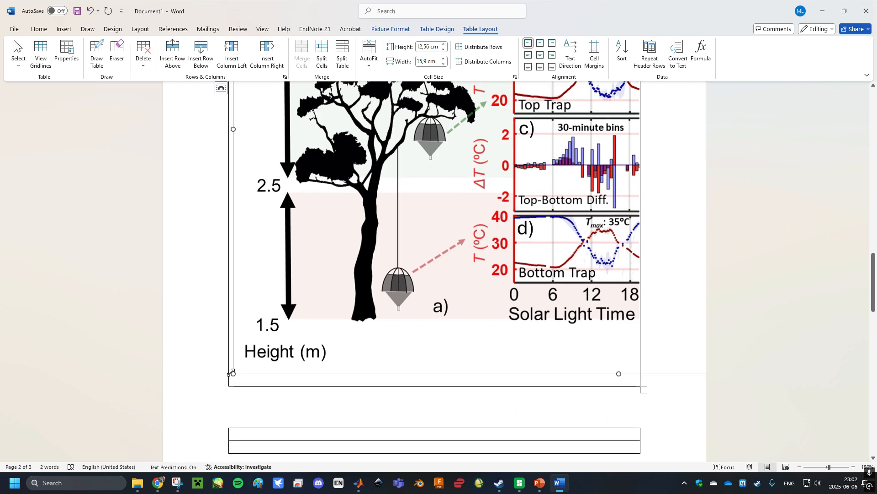
{"action": "left_click_drag", "start_coordinate": [227, 369], "coordinate": [486, 177]}
{"action": "scroll", "coordinate": [656, 418], "scroll_direction": "up", "scroll_amount": 5}
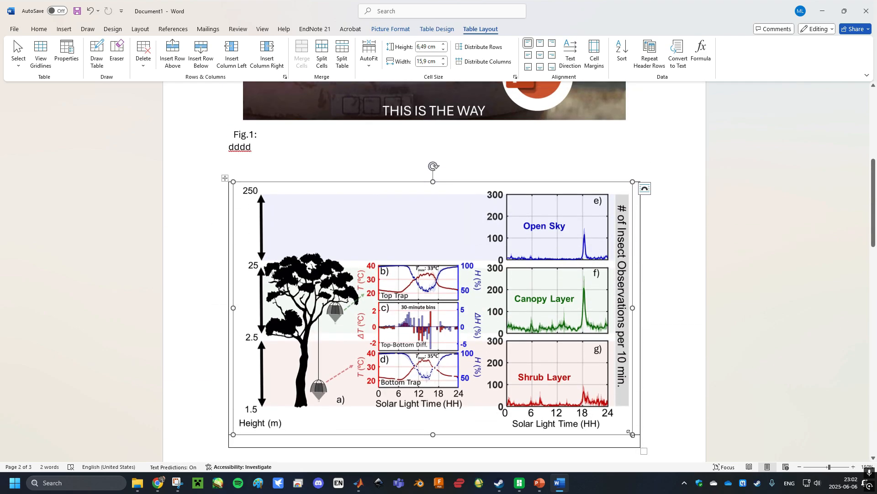
{"action": "left_click_drag", "start_coordinate": [631, 433], "coordinate": [581, 401]}
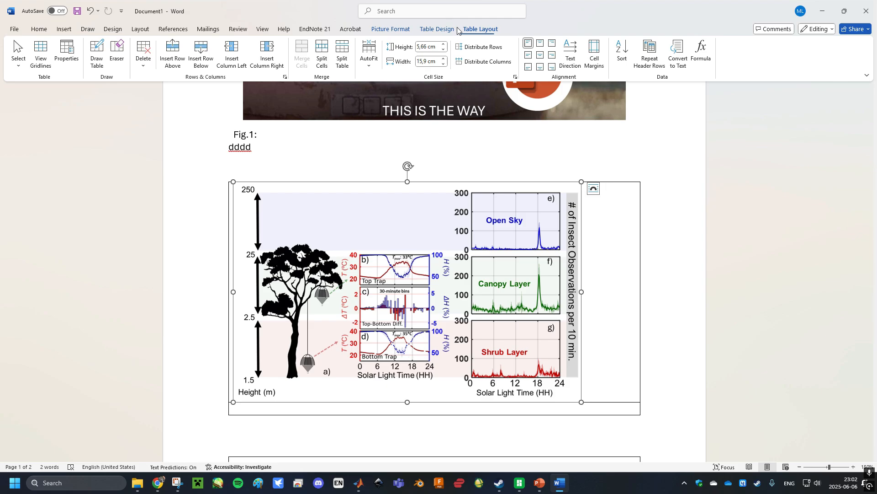
{"action": "left_click", "coordinate": [541, 46]}
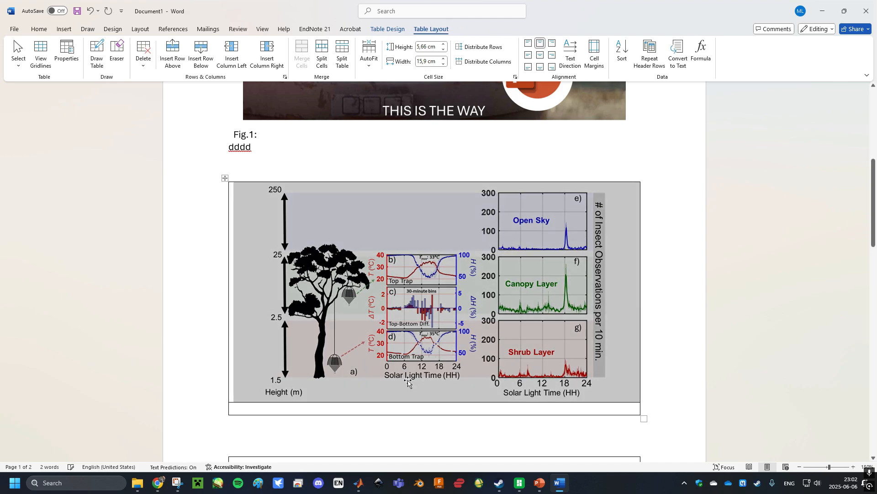
Enter the caption "Fig.2:" in the table row below the figure.
{"action": "left_click", "coordinate": [383, 407]}
{"action": "type", "text": "Fi"}
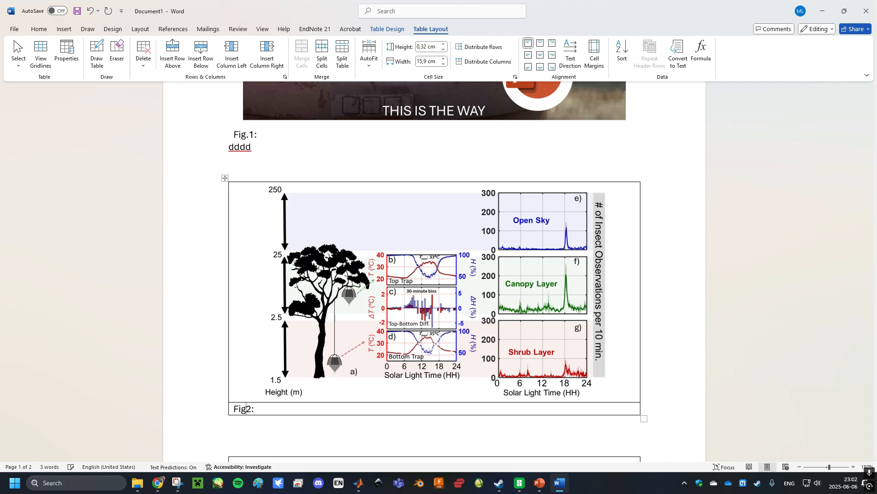
{"action": "type", "text": "g."}
Enlarge the figure picture proportionally beyond the table's width and examine how the resized figure looks on the page.
{"action": "left_click", "coordinate": [455, 366]}
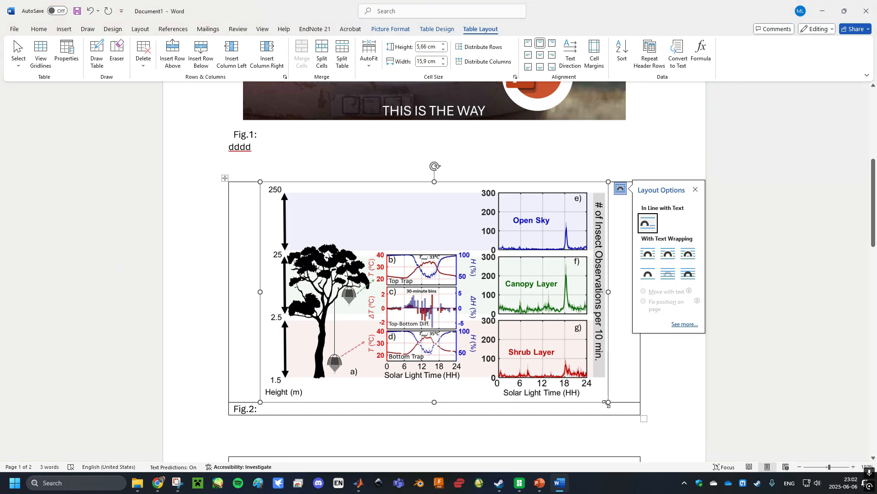
{"action": "scroll", "coordinate": [587, 333], "scroll_direction": "down", "scroll_amount": 4}
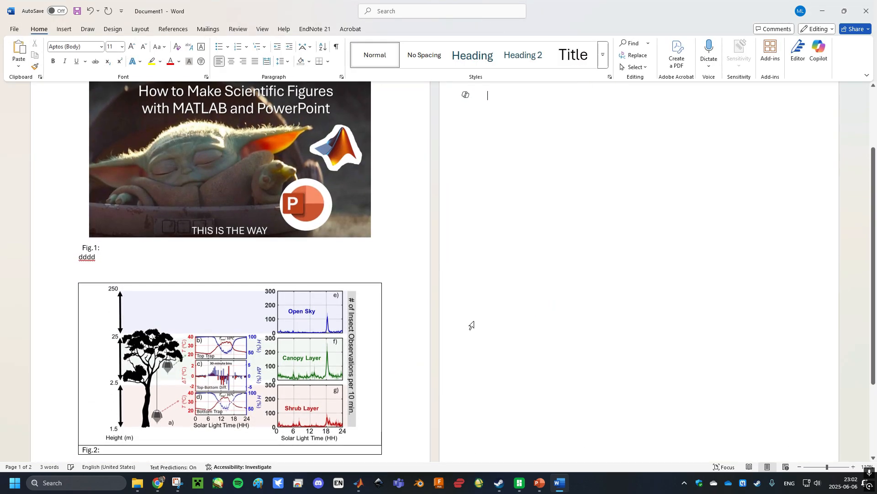
{"action": "scroll", "coordinate": [331, 329], "scroll_direction": "up", "scroll_amount": 3}
{"action": "scroll", "coordinate": [597, 307], "scroll_direction": "down", "scroll_amount": 3}
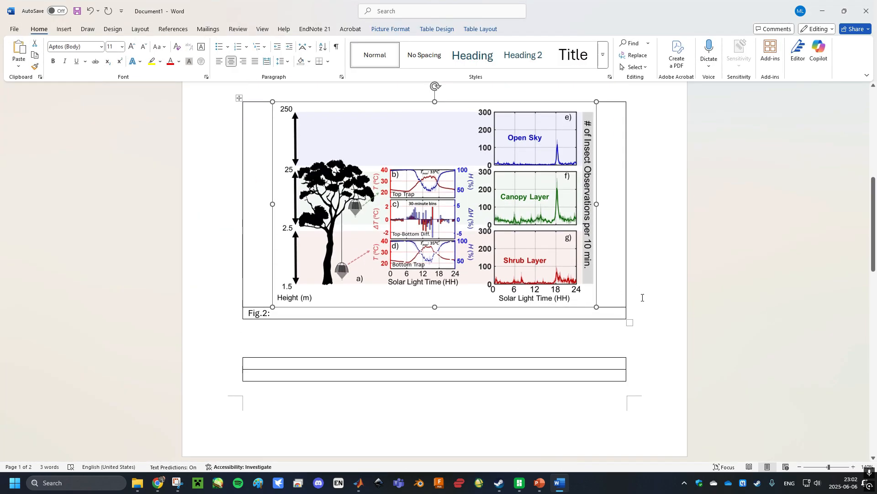
{"action": "left_click_drag", "start_coordinate": [597, 307], "coordinate": [804, 438]}
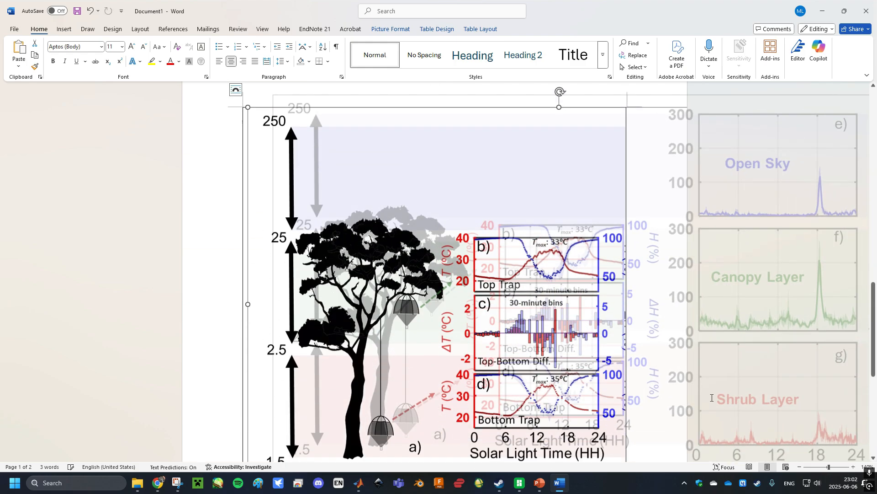
{"action": "scroll", "coordinate": [389, 233], "scroll_direction": "down", "scroll_amount": 6}
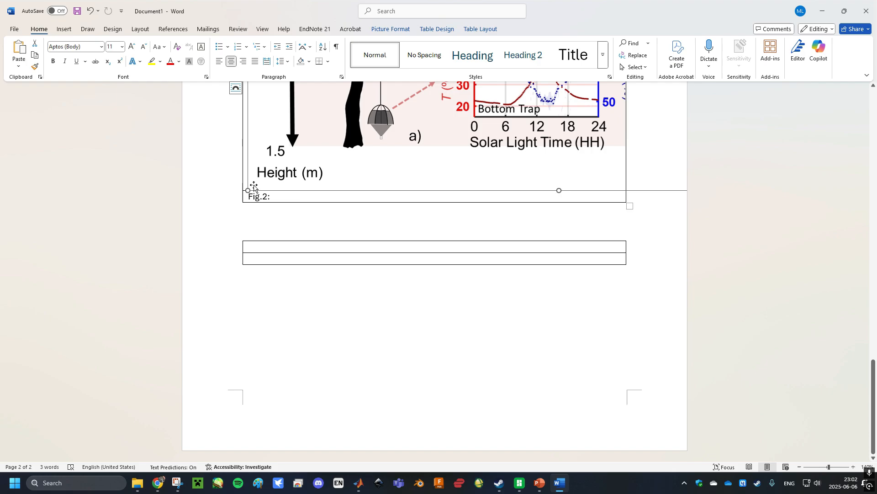
Examine the enlarged figure picture at higher magnification to judge its sharpness, from the height arrows to the tree and trap drawings.
{"action": "scroll", "coordinate": [157, 319], "scroll_direction": "up", "scroll_amount": 6}
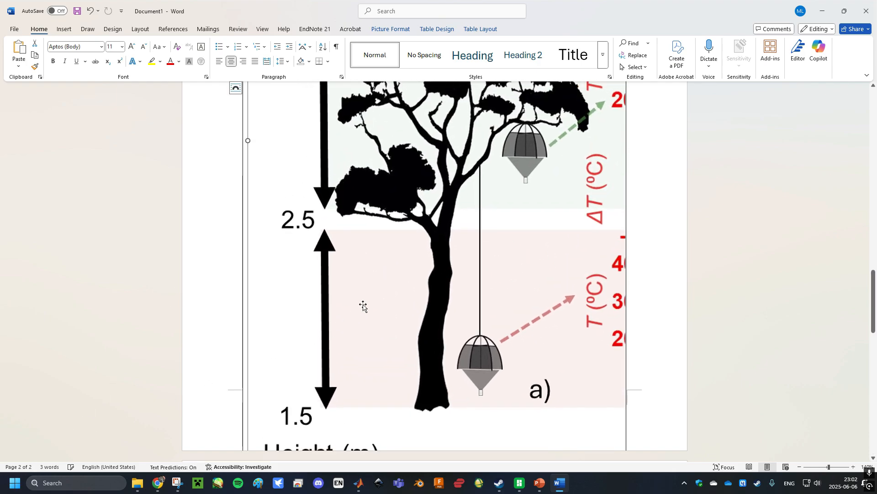
{"action": "scroll", "coordinate": [401, 274], "scroll_direction": "up", "scroll_amount": 7}
{"action": "scroll", "coordinate": [401, 273], "scroll_direction": "up", "scroll_amount": 7, "text": "ctrl"}
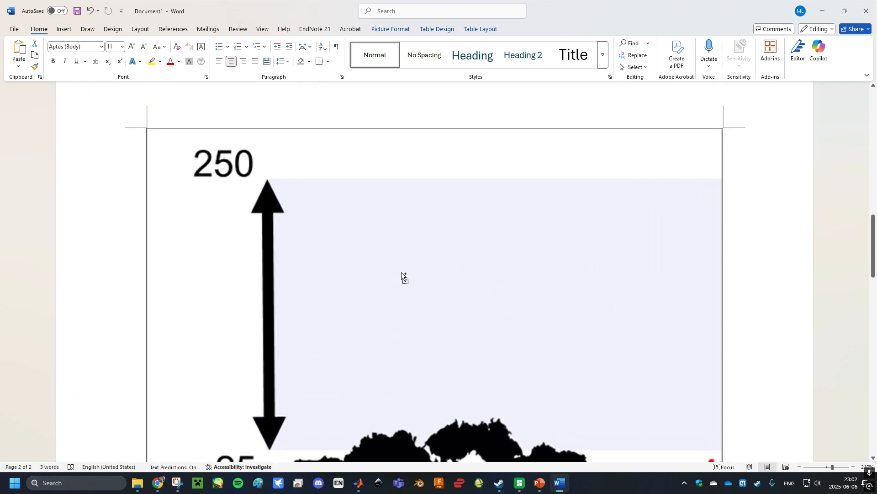
{"action": "scroll", "coordinate": [242, 171], "scroll_direction": "up", "scroll_amount": 4, "text": "ctrl"}
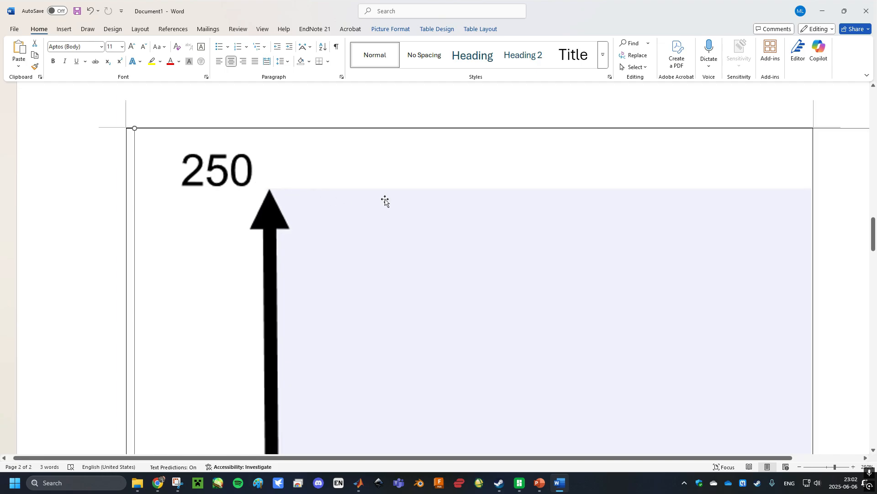
{"action": "scroll", "coordinate": [385, 201], "scroll_direction": "down", "scroll_amount": 5}
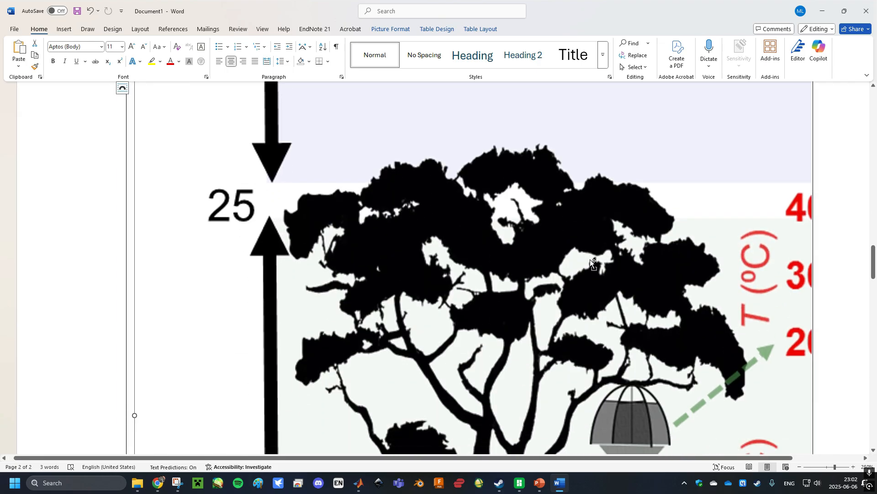
{"action": "scroll", "coordinate": [590, 259], "scroll_direction": "down", "scroll_amount": 15, "text": "ctrl"}
{"action": "scroll", "coordinate": [487, 241], "scroll_direction": "up", "scroll_amount": 6}
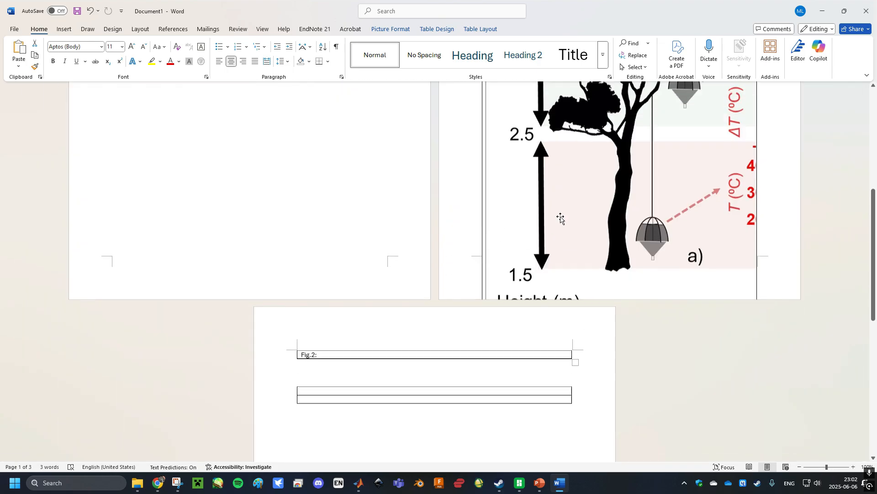
Shrink the figure picture proportionally until it fits inside the table above the "Fig.2:" caption, and check its appearance up close.
{"action": "left_click_drag", "start_coordinate": [485, 84], "coordinate": [494, 336]}
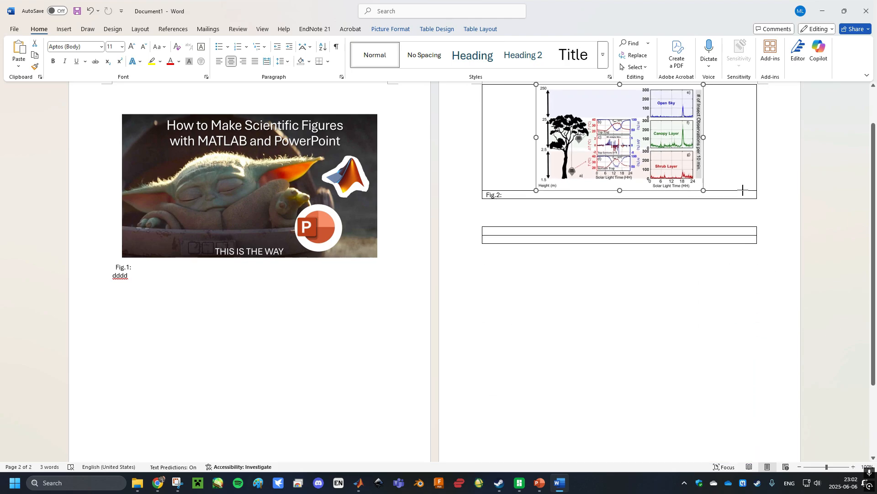
{"action": "left_click", "coordinate": [561, 290]}
{"action": "scroll", "coordinate": [251, 299], "scroll_direction": "up", "scroll_amount": 2, "text": "ctrl"}
{"action": "scroll", "coordinate": [251, 300], "scroll_direction": "up", "scroll_amount": 1, "text": "ctrl"}
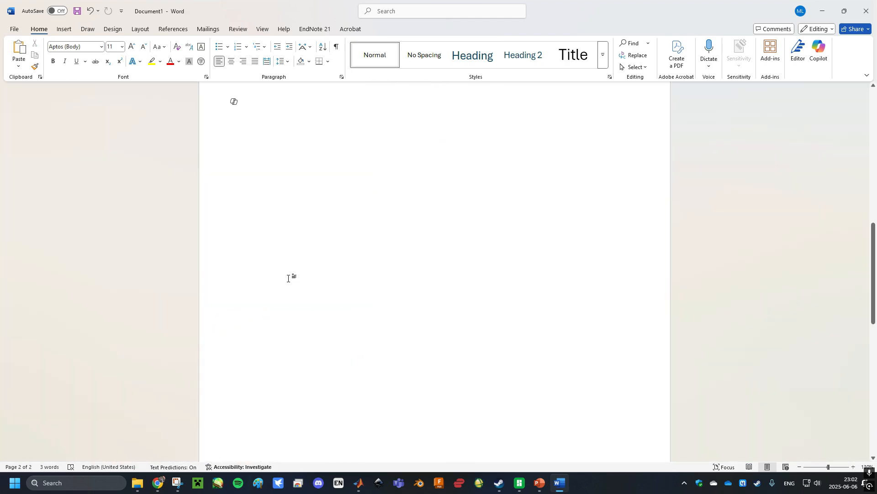
{"action": "scroll", "coordinate": [320, 259], "scroll_direction": "up", "scroll_amount": 10}
{"action": "scroll", "coordinate": [328, 259], "scroll_direction": "down", "scroll_amount": 2}
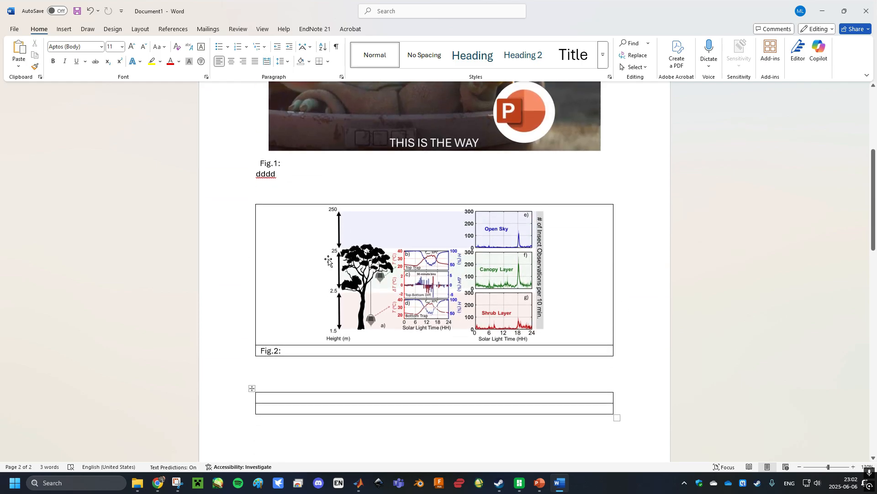
{"action": "scroll", "coordinate": [329, 261], "scroll_direction": "up", "scroll_amount": 3, "text": "ctrl"}
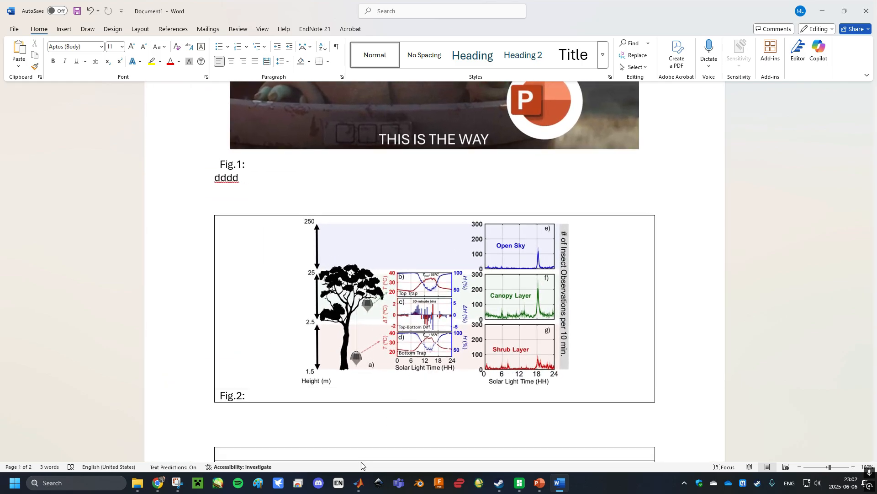
Switch to MATLAB, run the RGB image section at the end of figureexample.m, and enlarge the resulting figure window beside the code.
{"action": "mouse_move", "coordinate": [361, 490]}
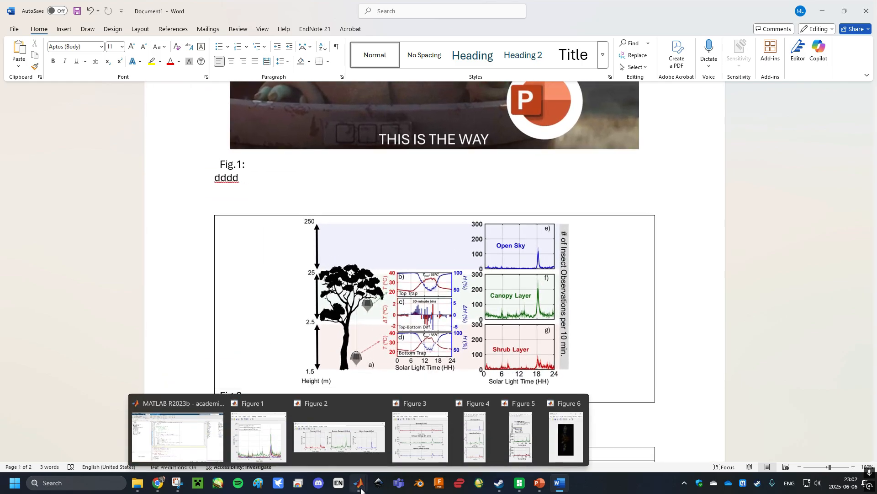
{"action": "left_click", "coordinate": [196, 440]}
{"action": "scroll", "coordinate": [416, 245], "scroll_direction": "down", "scroll_amount": 6}
{"action": "left_click", "coordinate": [416, 245]}
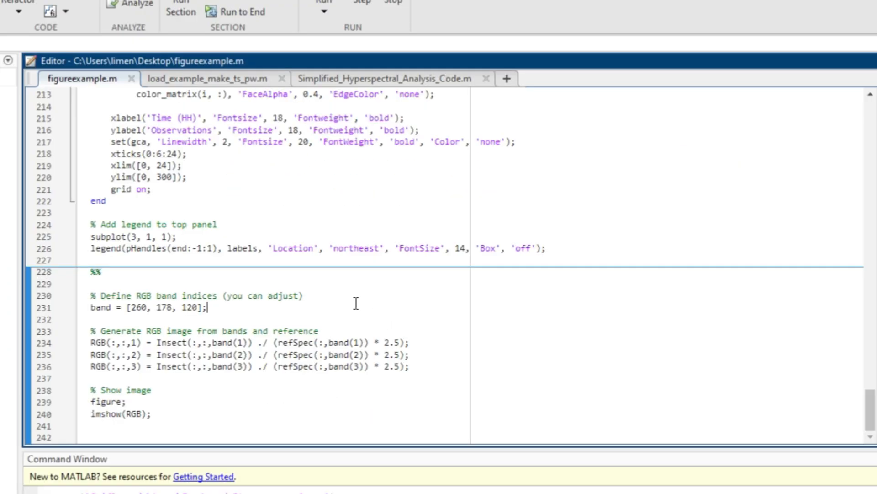
{"action": "left_click", "coordinate": [182, 10]}
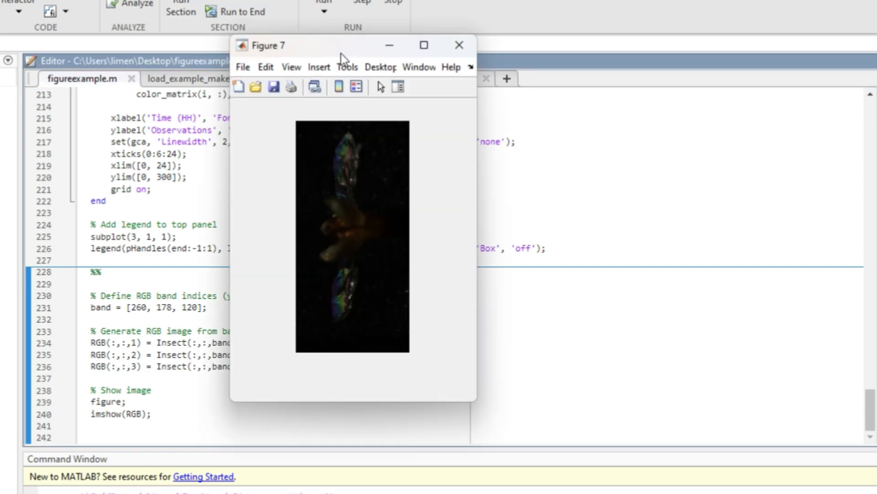
{"action": "left_click_drag", "start_coordinate": [341, 54], "coordinate": [630, 62]}
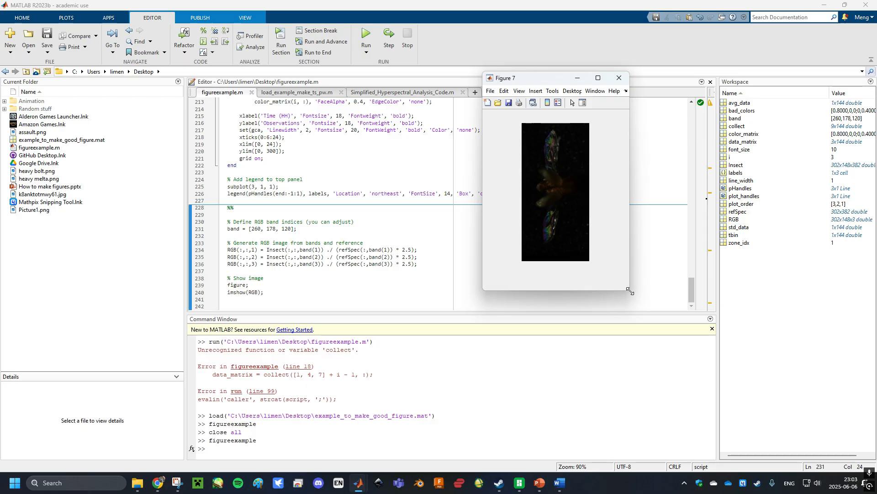
{"action": "left_click_drag", "start_coordinate": [630, 291], "coordinate": [754, 414]}
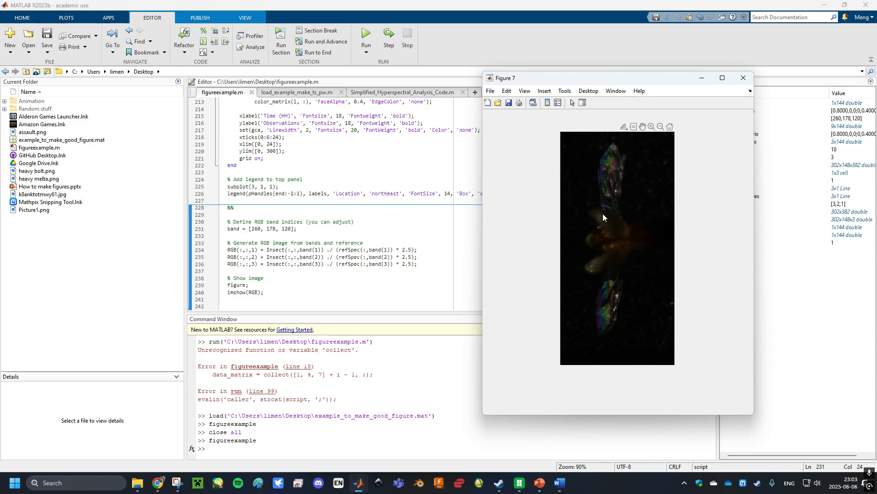
Change the image display line to imshow(RGB*2); and run only the figure and imshow lines.
{"action": "left_click", "coordinate": [258, 292]}
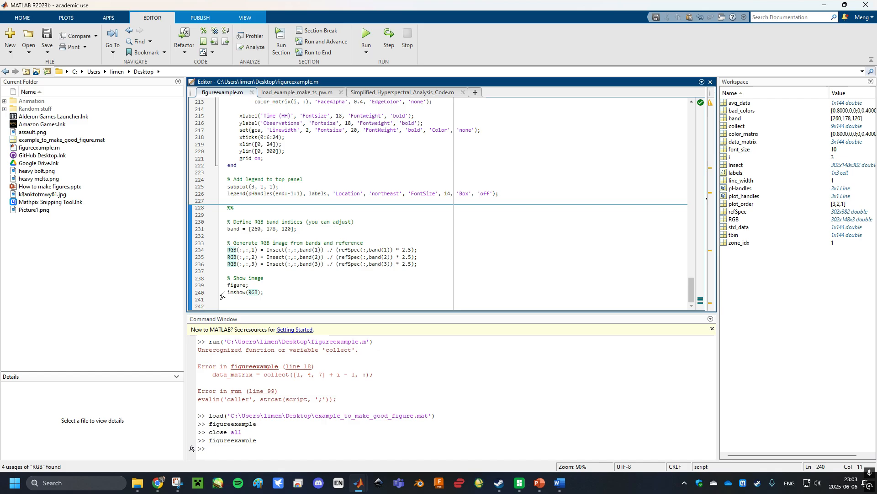
{"action": "type", "text": "*"}
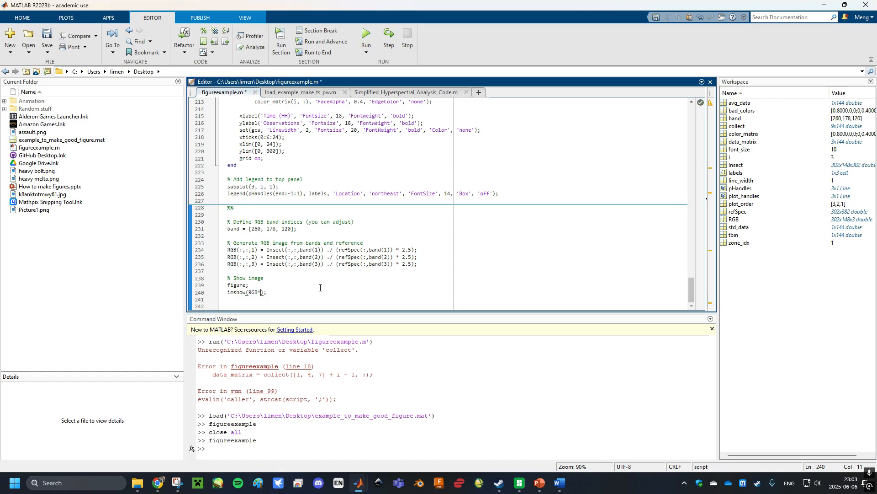
{"action": "type", "text": "2"}
{"action": "left_click", "coordinate": [284, 295]}
{"action": "key", "text": "shift+Up"}
{"action": "key", "text": "shift+Home"}
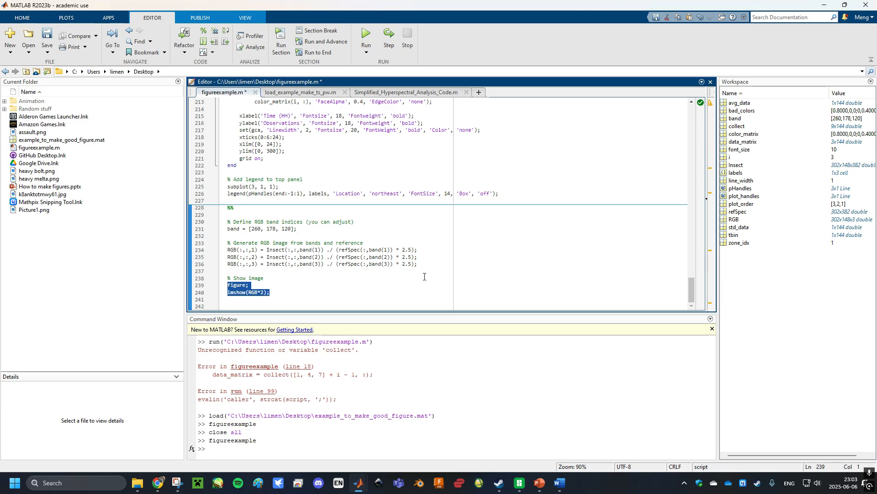
{"action": "key", "text": "F9"}
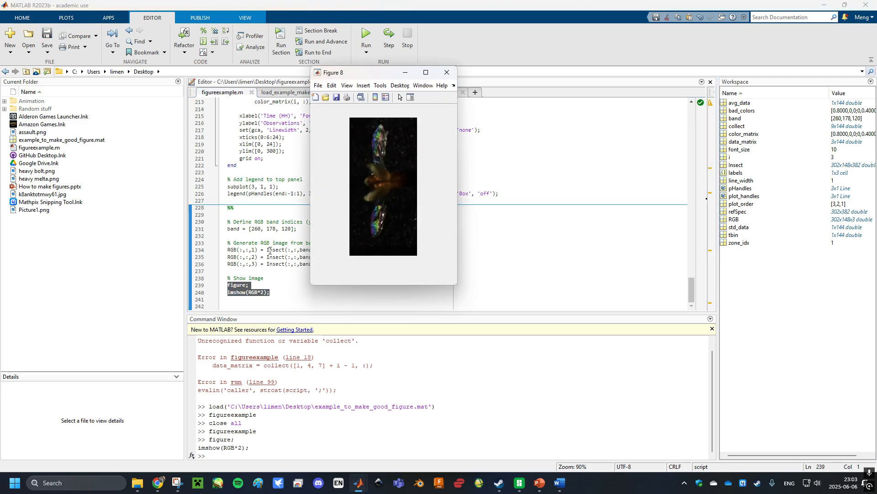
Raise the brightness multiplier to 3 so the line reads imshow(RGB*3); and rerun the figure and imshow lines.
{"action": "left_click", "coordinate": [270, 250]}
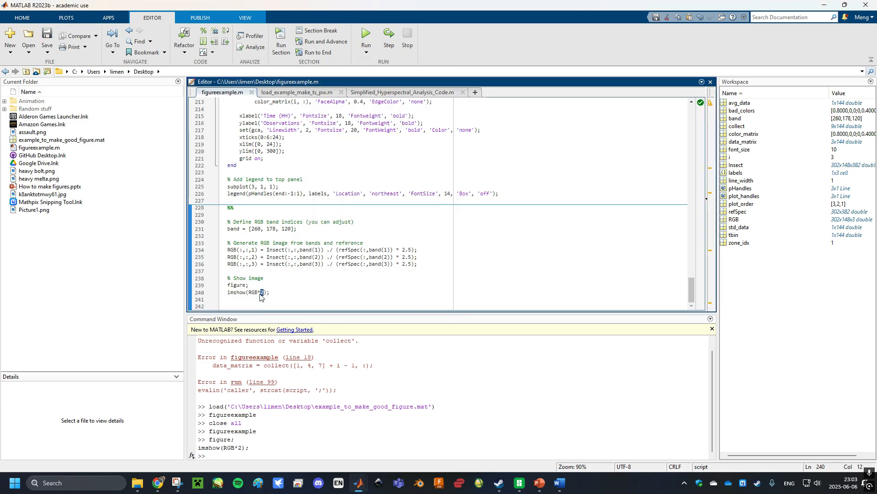
{"action": "type", "text": "3"}
{"action": "left_click", "coordinate": [293, 292]}
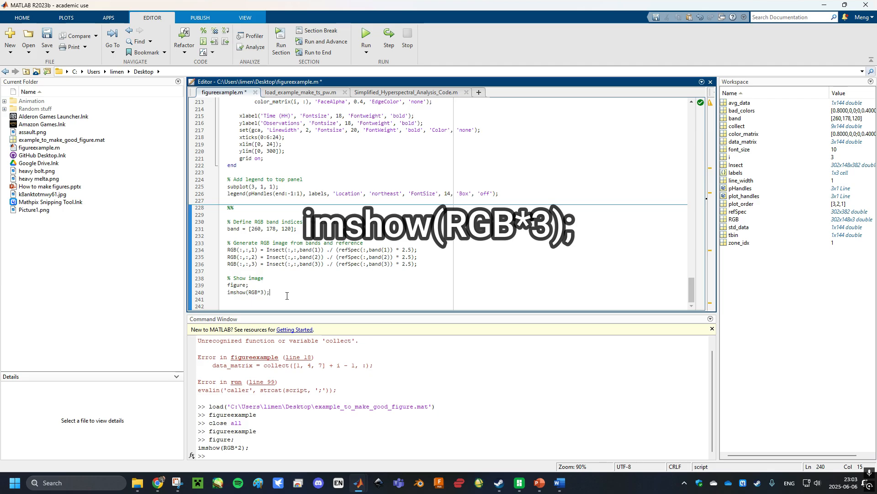
{"action": "left_click_drag", "start_coordinate": [287, 295], "coordinate": [227, 285]}
{"action": "key", "text": "F9"}
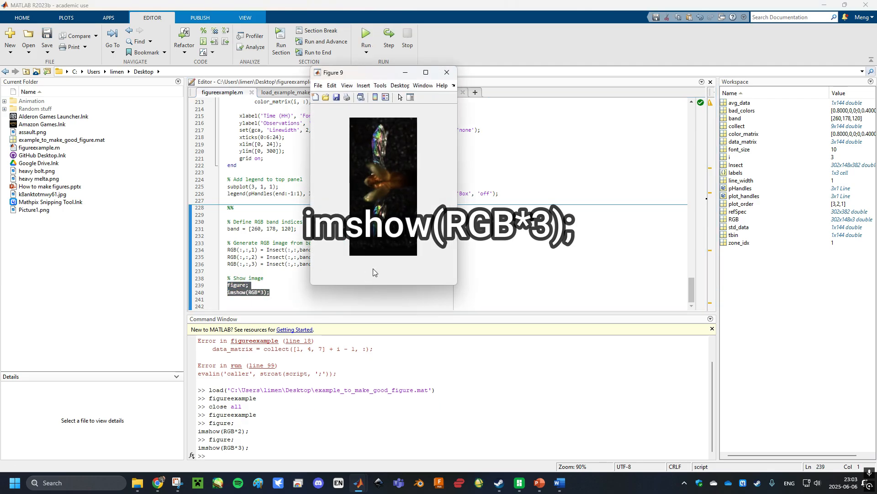